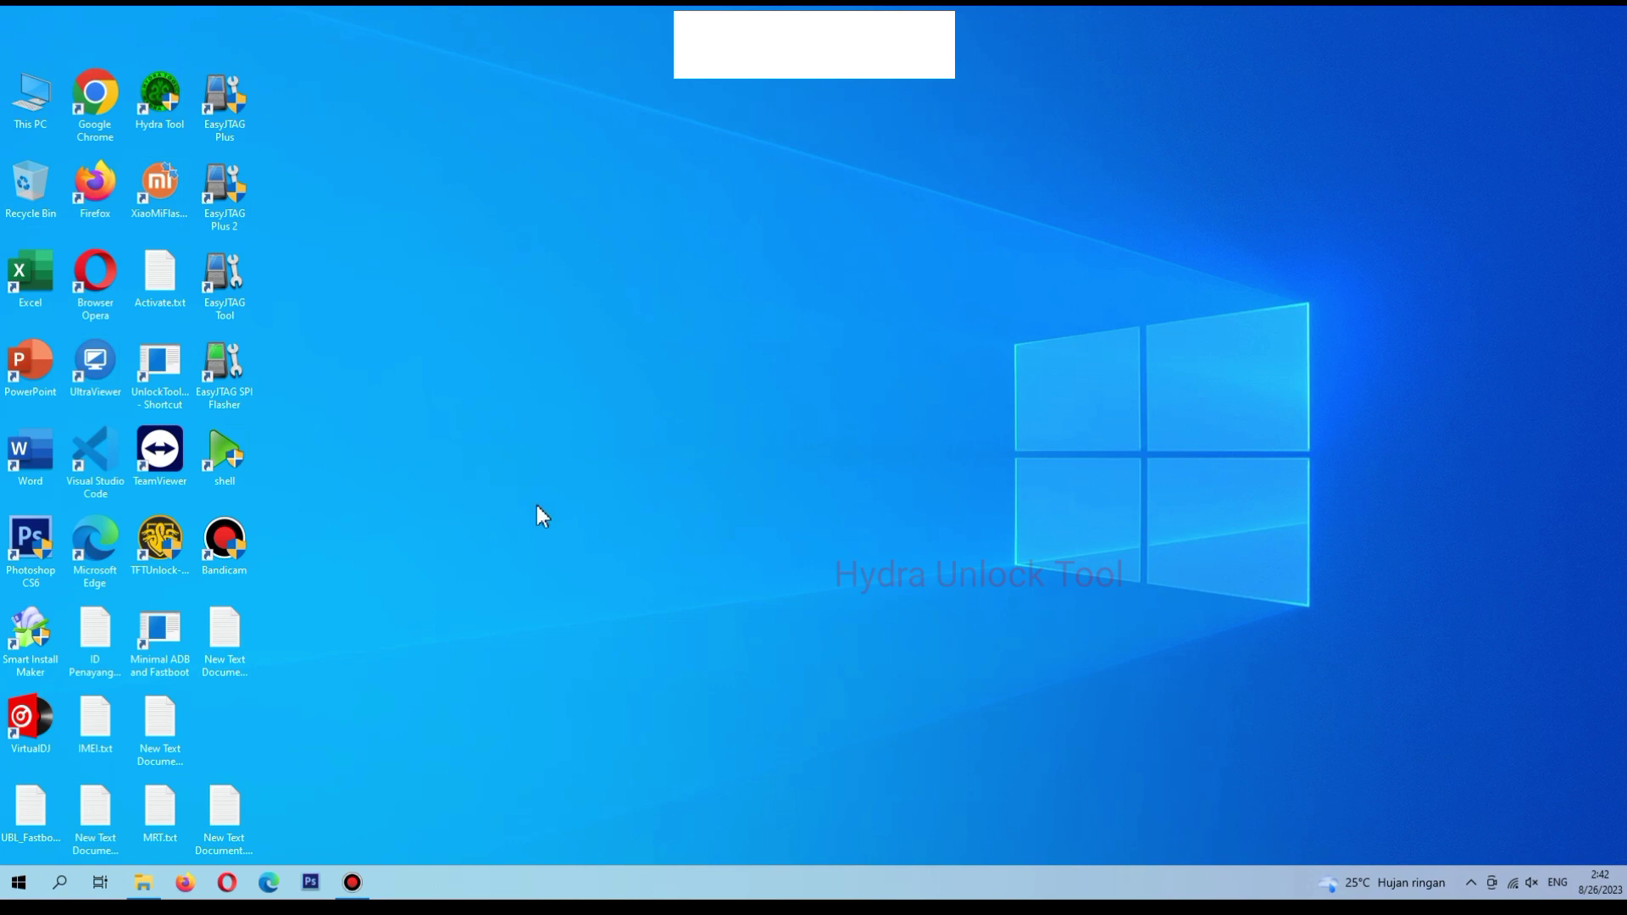
# Step: Extract the XiaoMi_Tool V2.rar archive into its own XiaoMi_Tool V2 folder
pyautogui.click(143, 883)
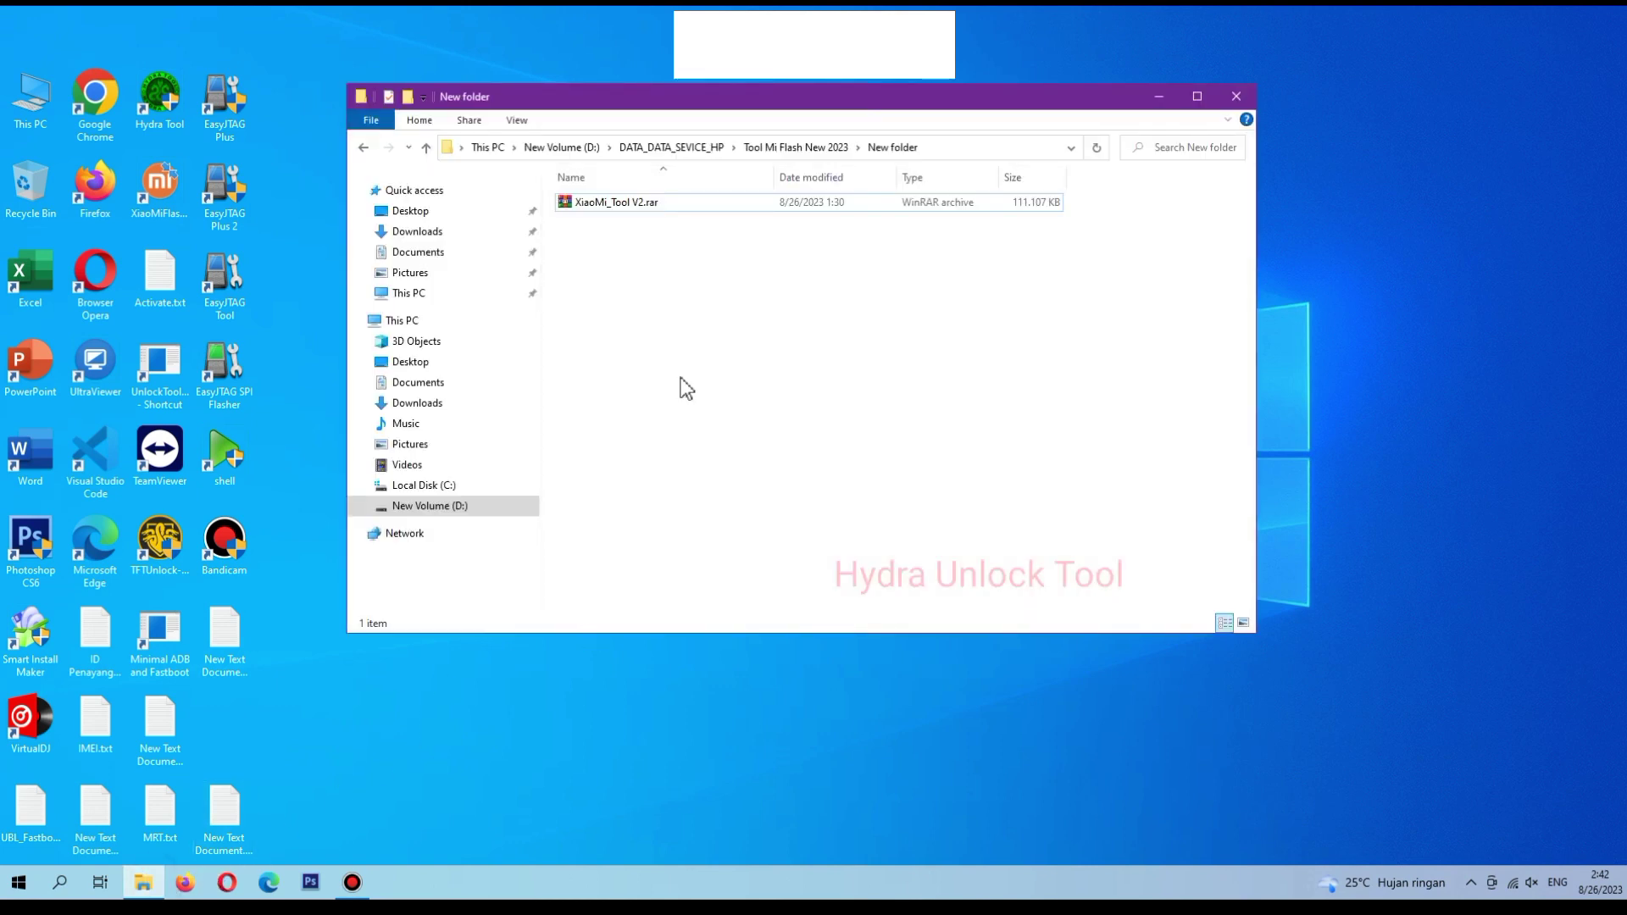
pyautogui.rightClick(641, 212)
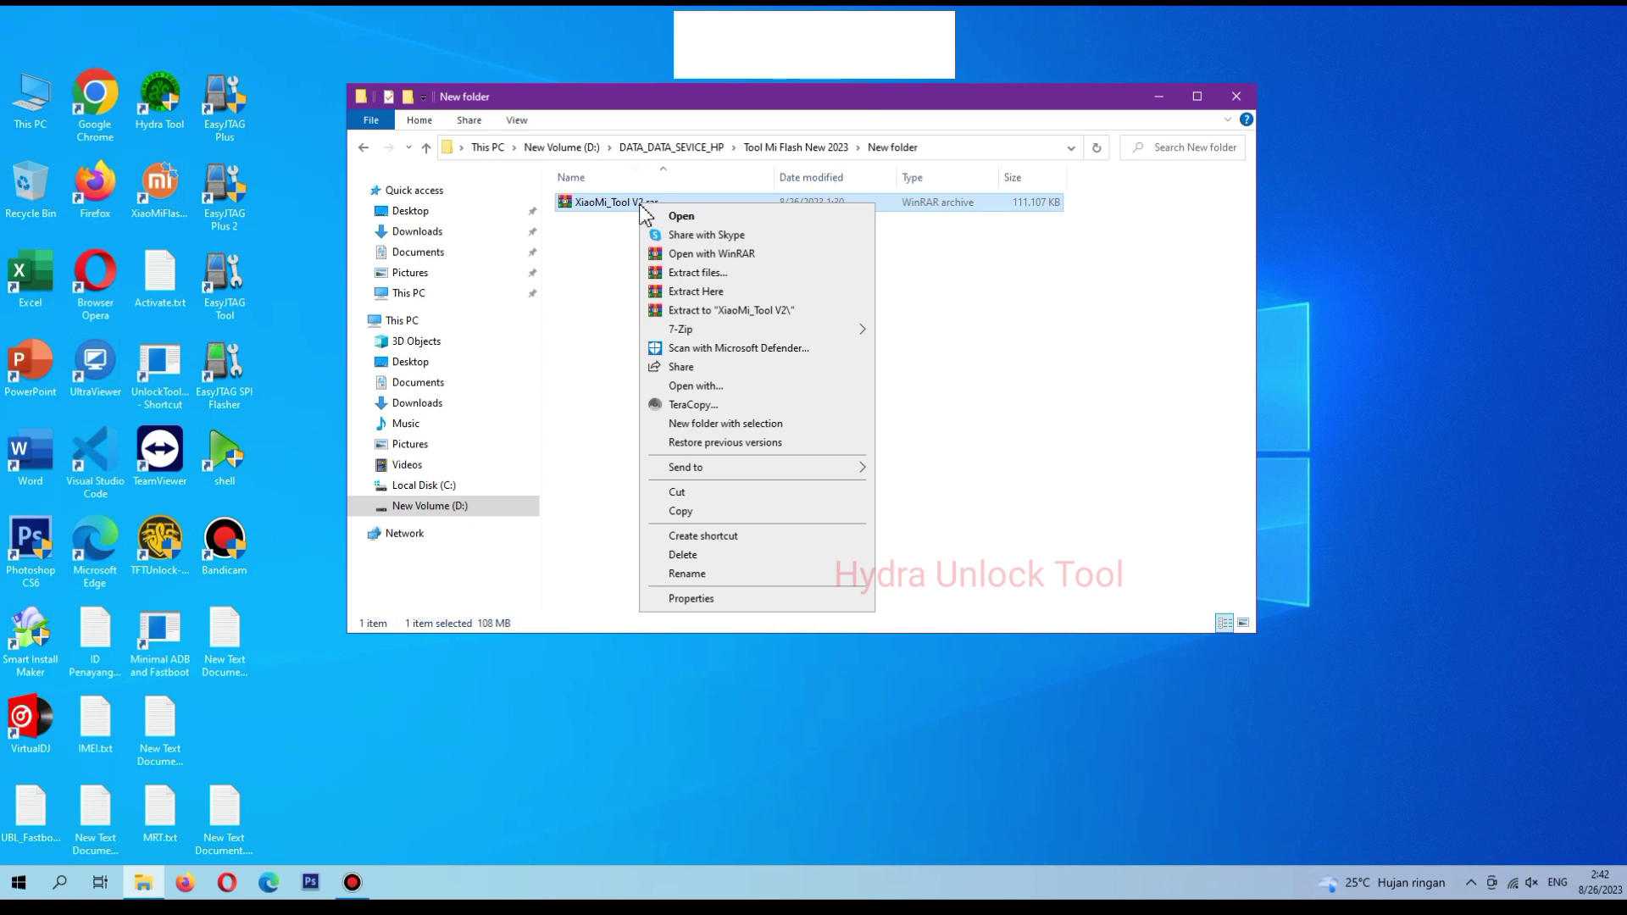
pyautogui.click(736, 311)
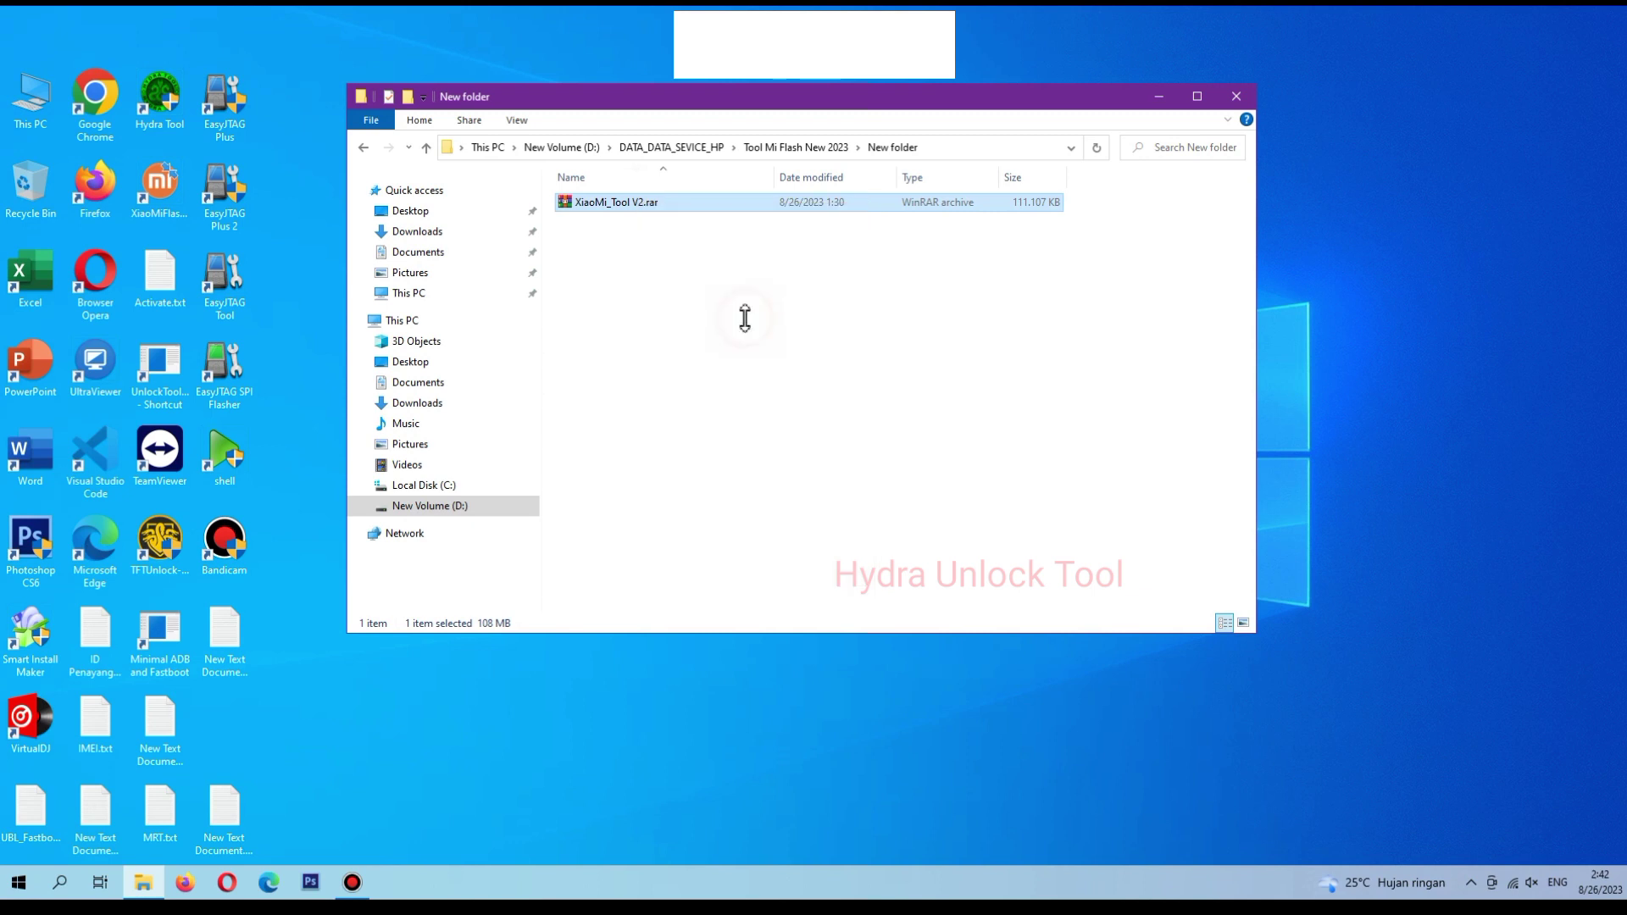
pyautogui.click(719, 299)
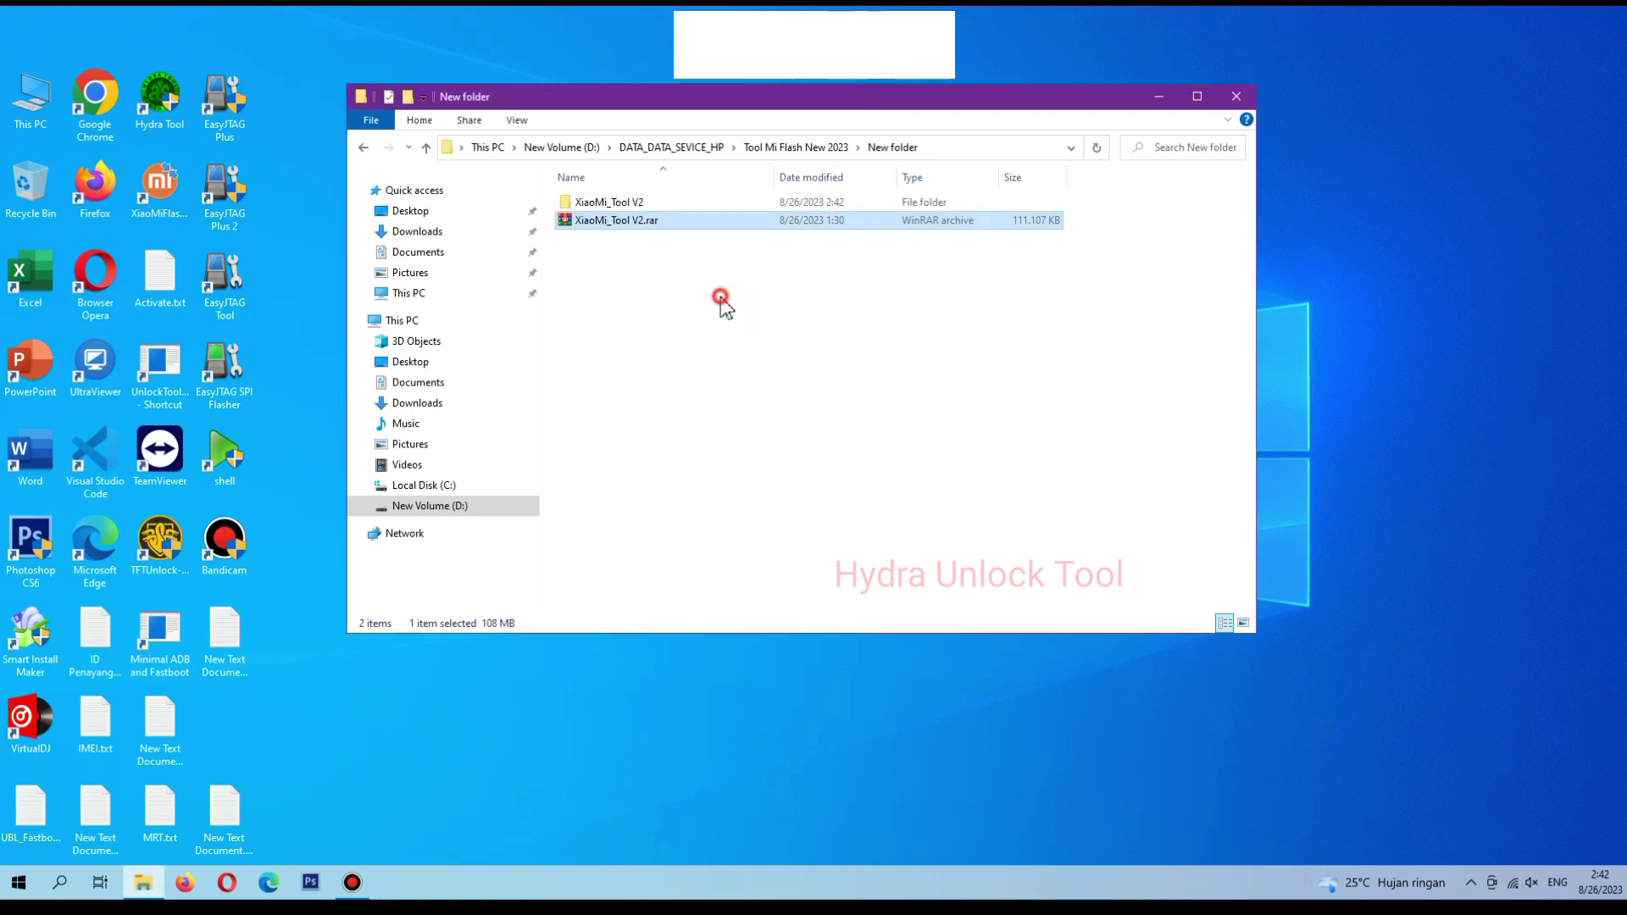
# Step: Open the nested XiaoMi_Tool V2 folders down to the one holding XMT2_Win_Setup_20.7.28.exe
pyautogui.click(688, 205)
pyautogui.doubleClick(689, 206)
pyautogui.doubleClick(689, 206)
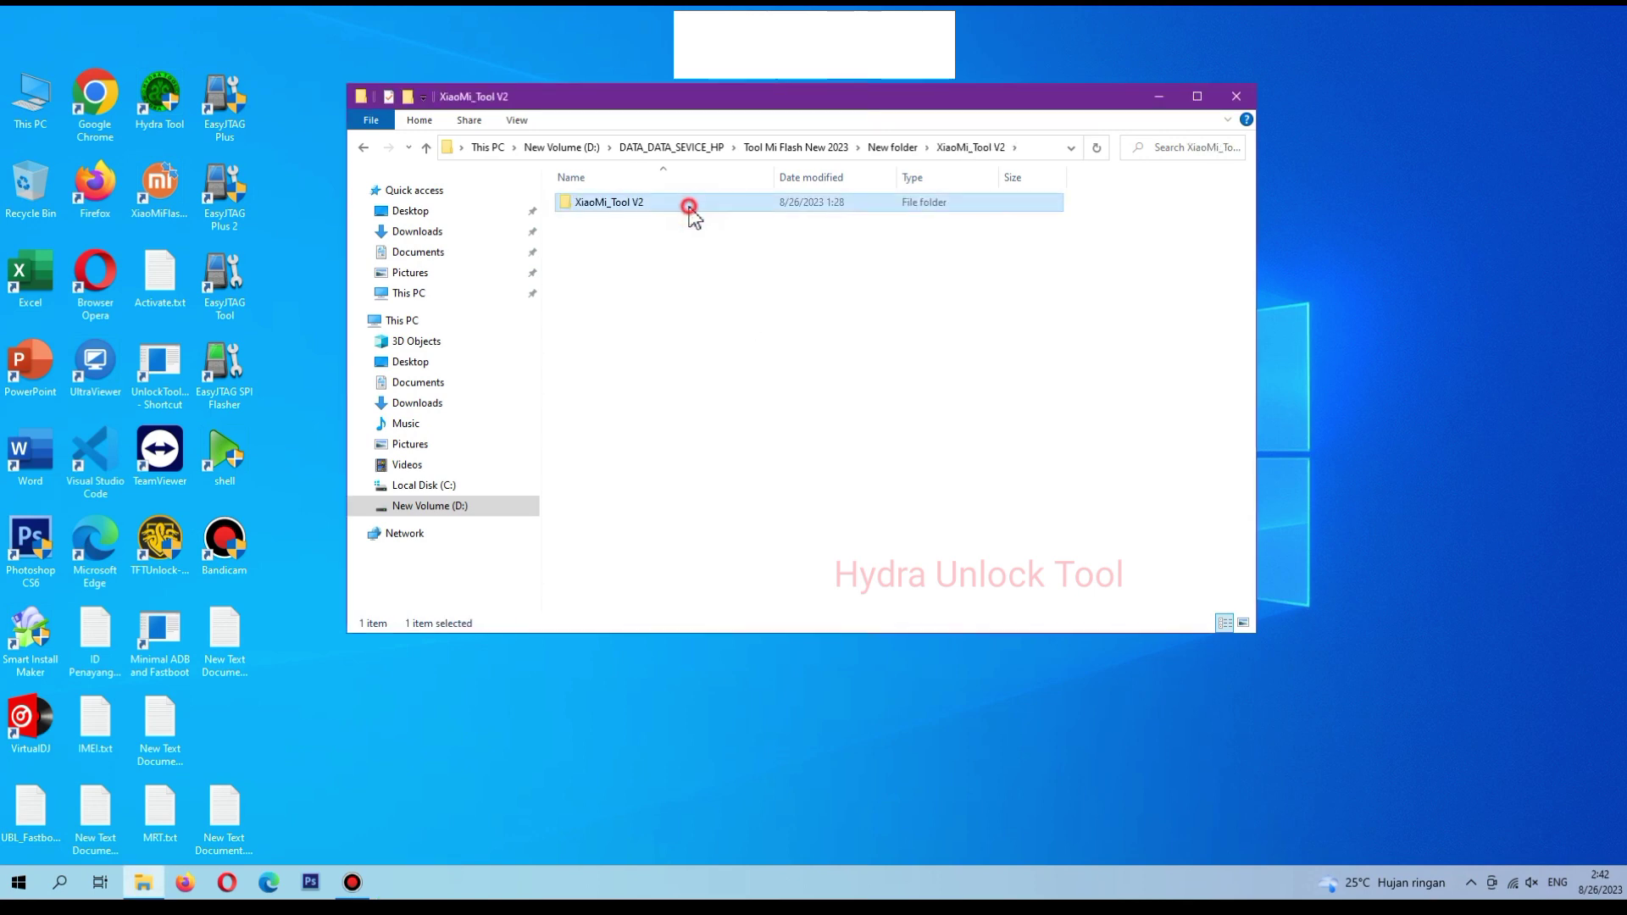
pyautogui.doubleClick(689, 206)
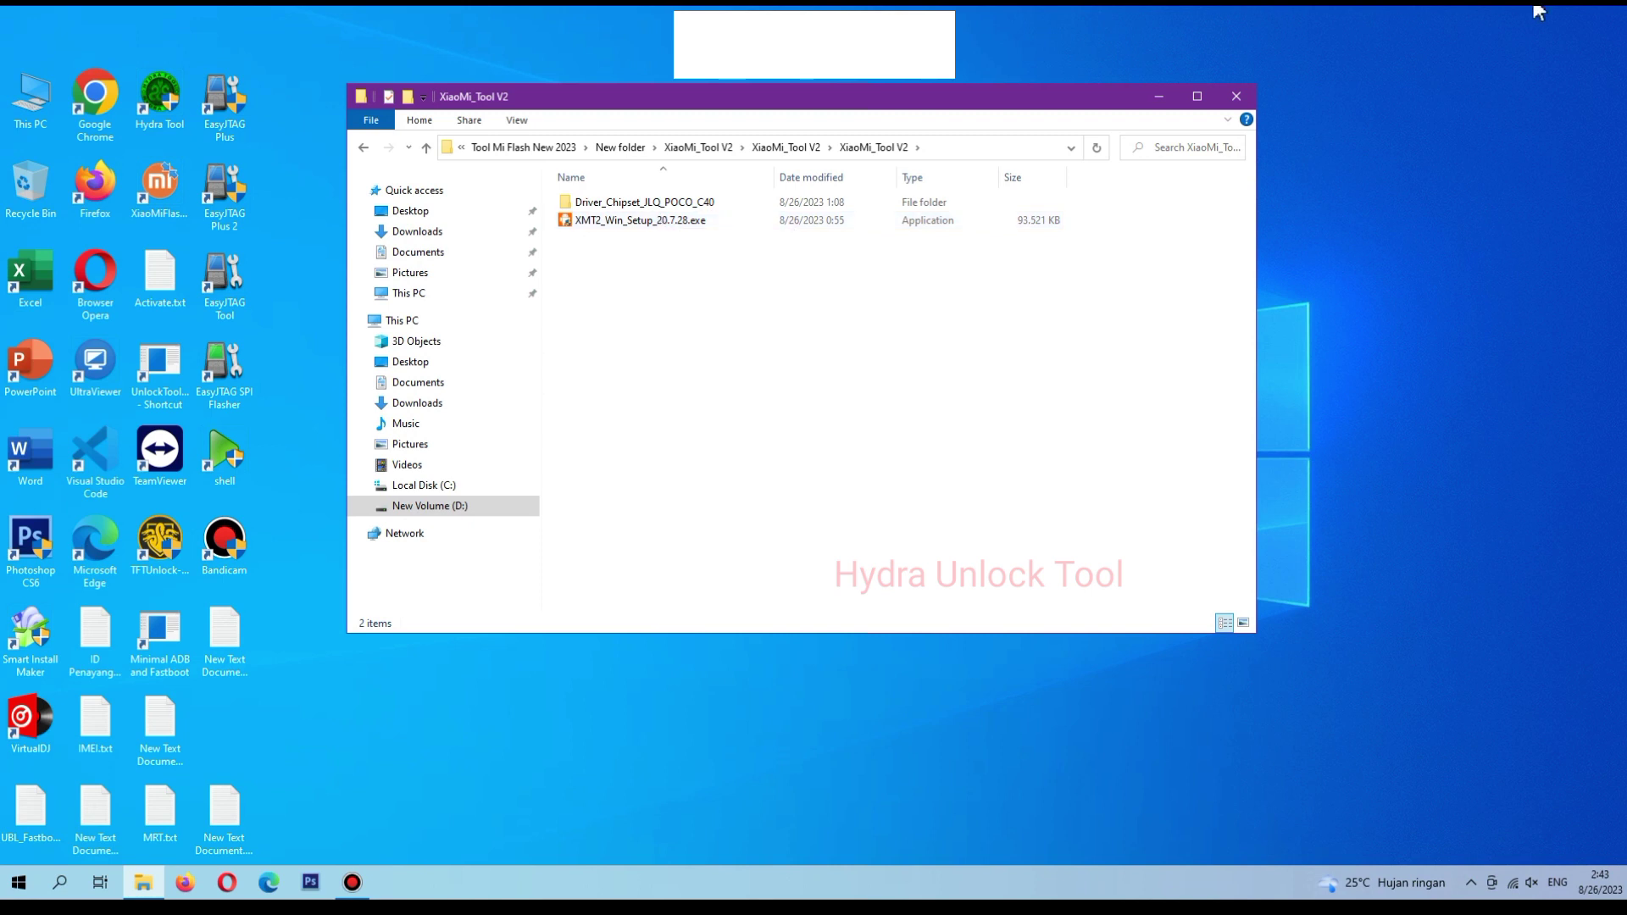
pyautogui.click(1030, 366)
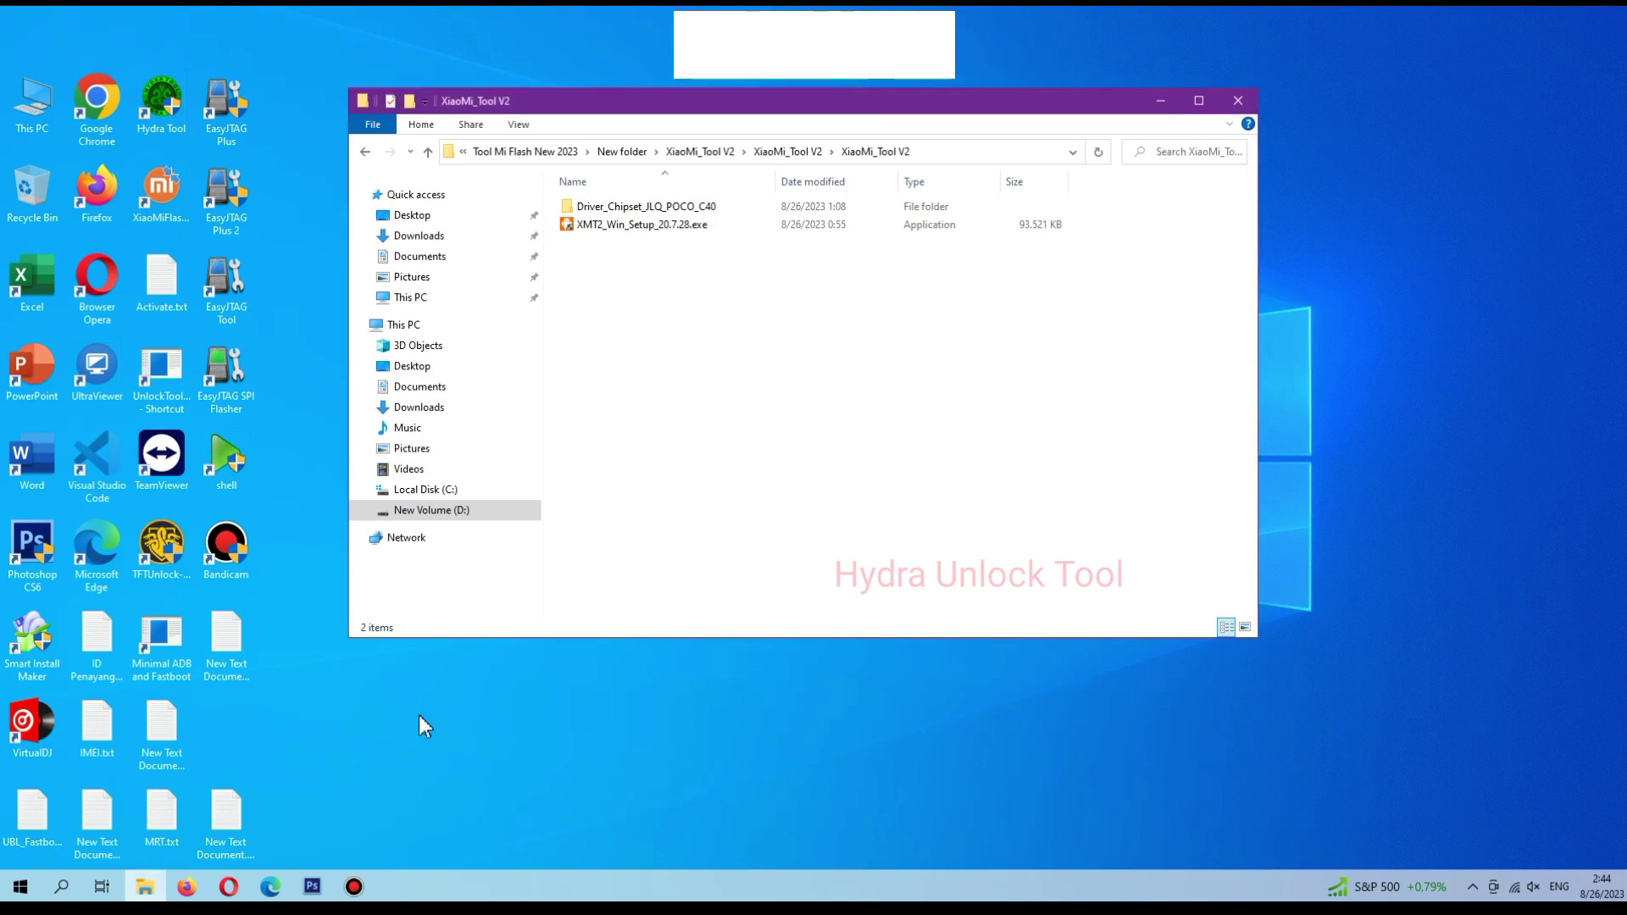
# Step: Switch to the Opera browser and examine the chipset entry on the Xiaomi Poco C40 specifications page
pyautogui.click(239, 894)
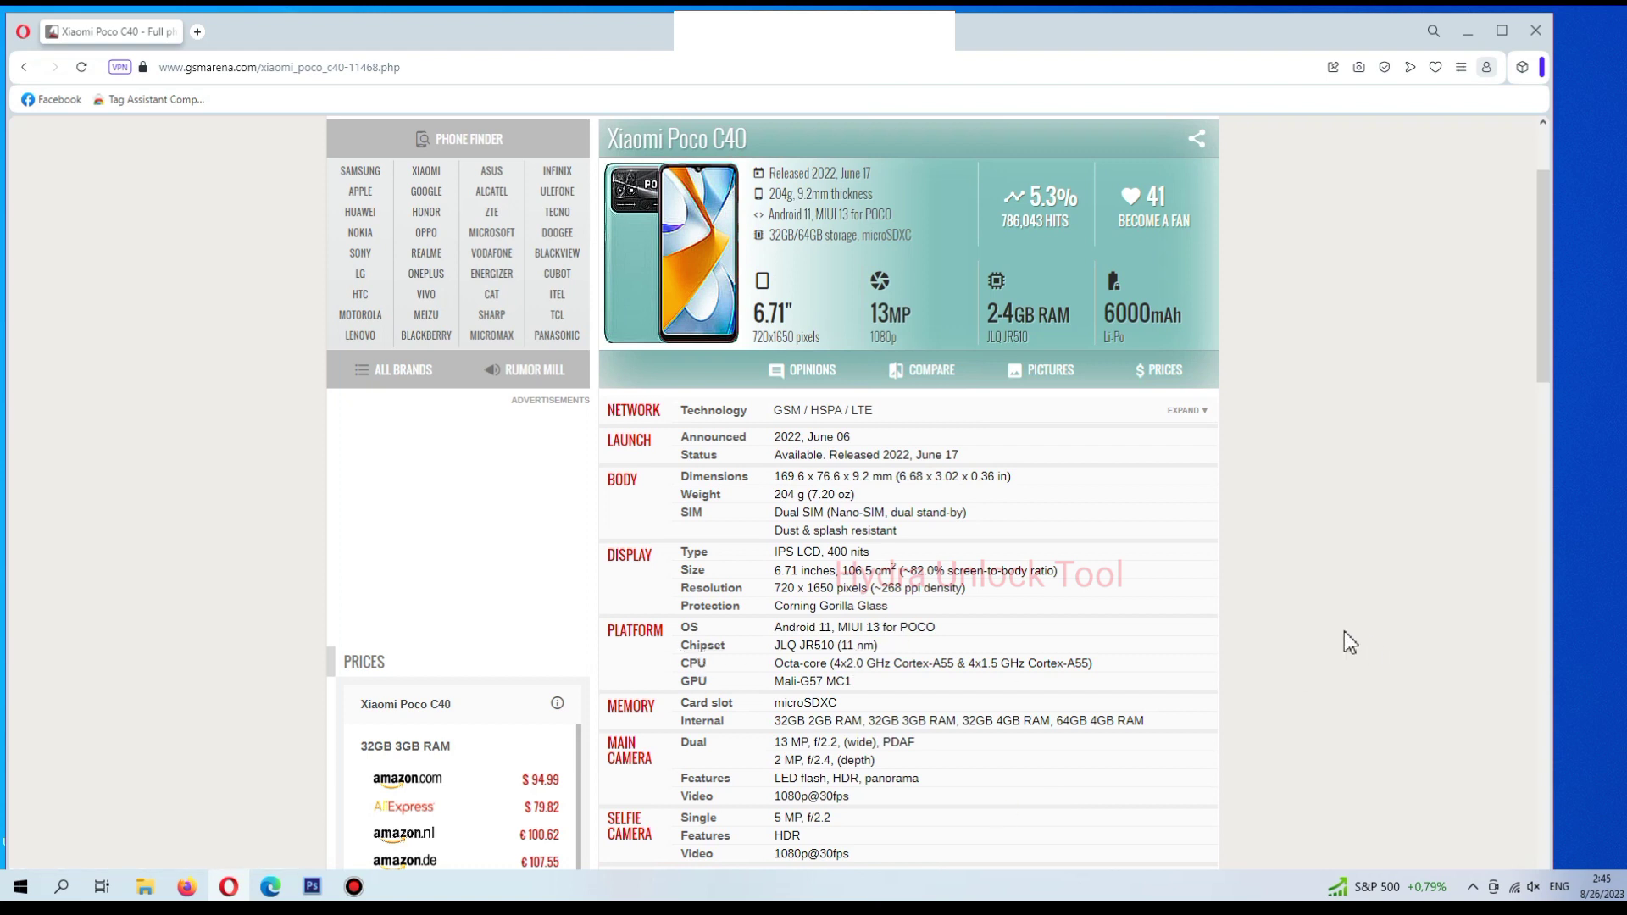
pyautogui.moveTo(900, 652); pyautogui.dragTo(774, 646)
pyautogui.click(890, 649)
pyautogui.moveTo(886, 648); pyautogui.dragTo(675, 651)
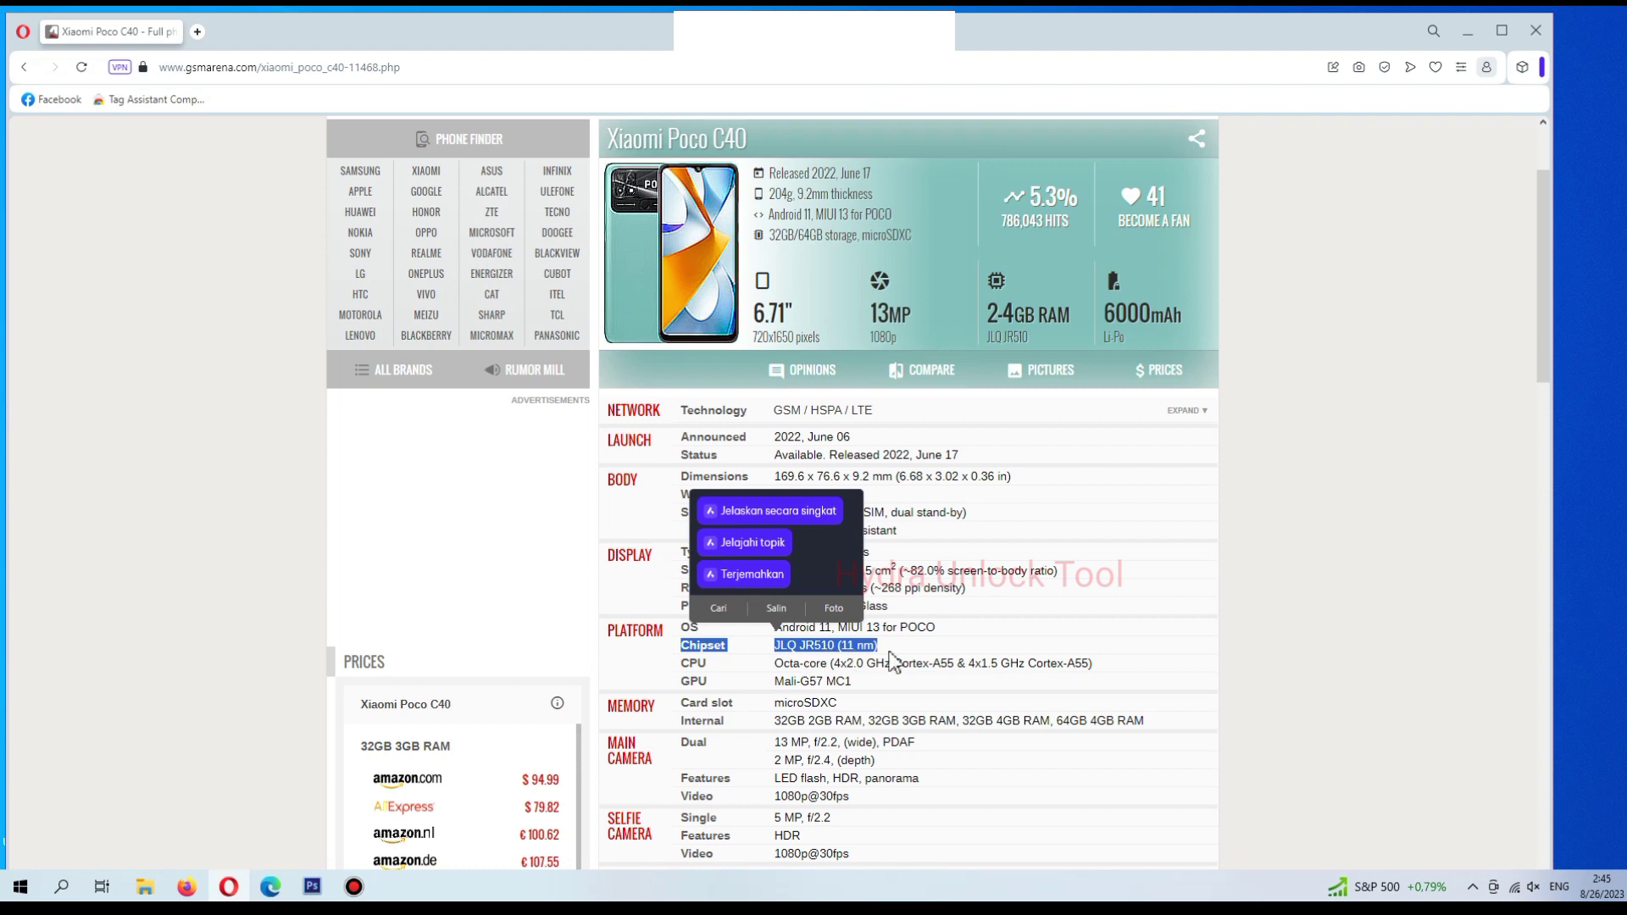
pyautogui.click(1305, 621)
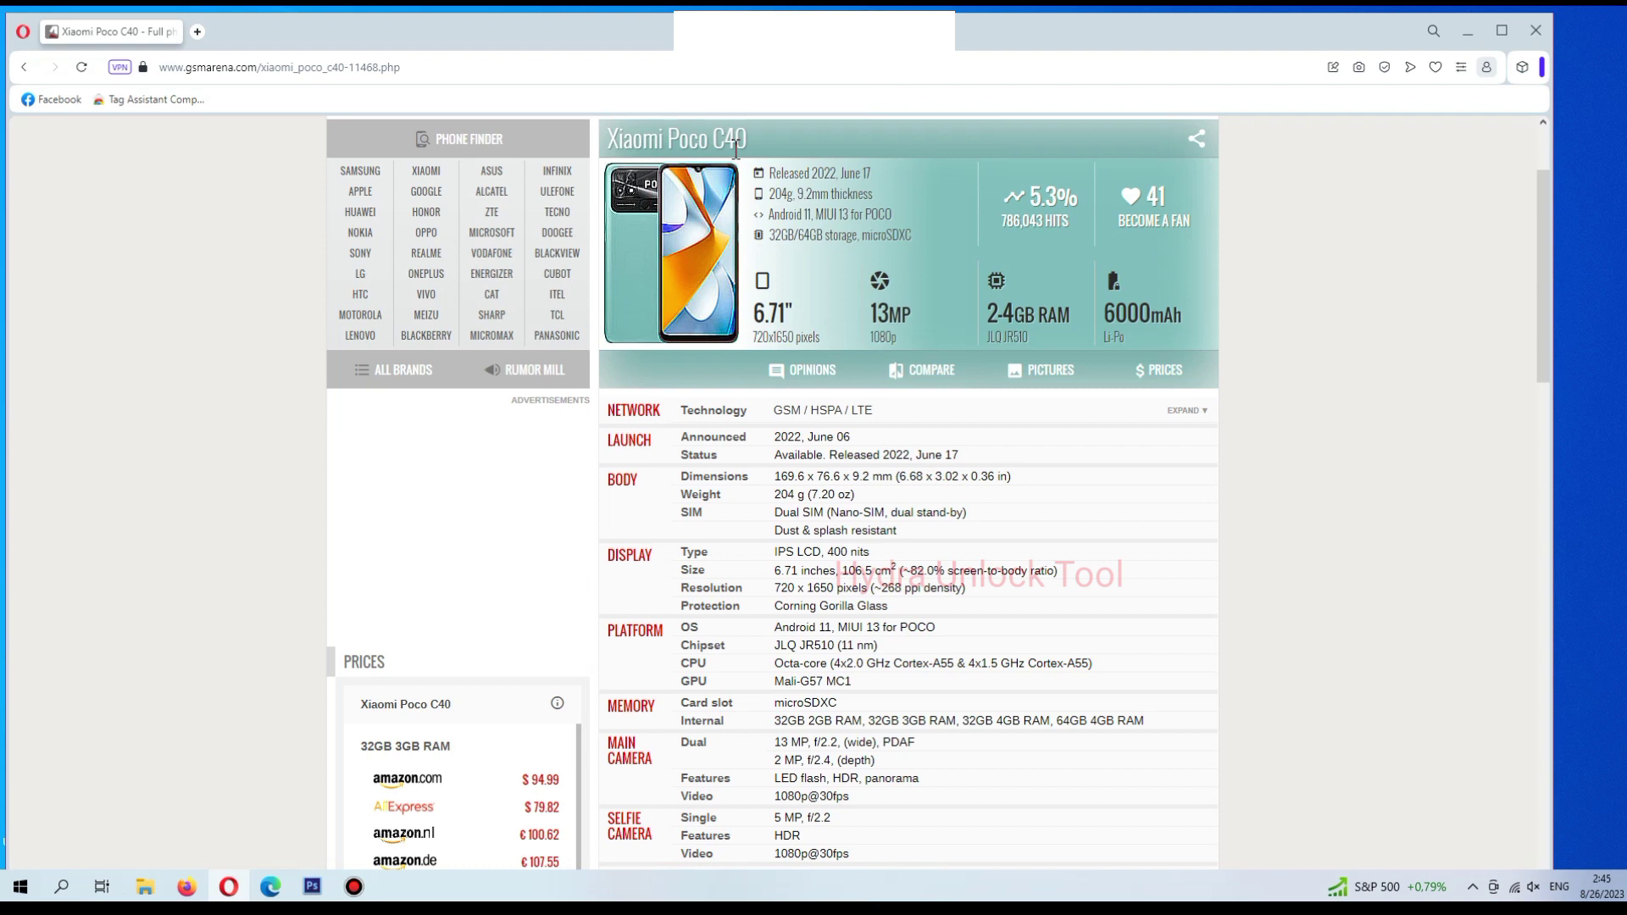
pyautogui.click(1468, 34)
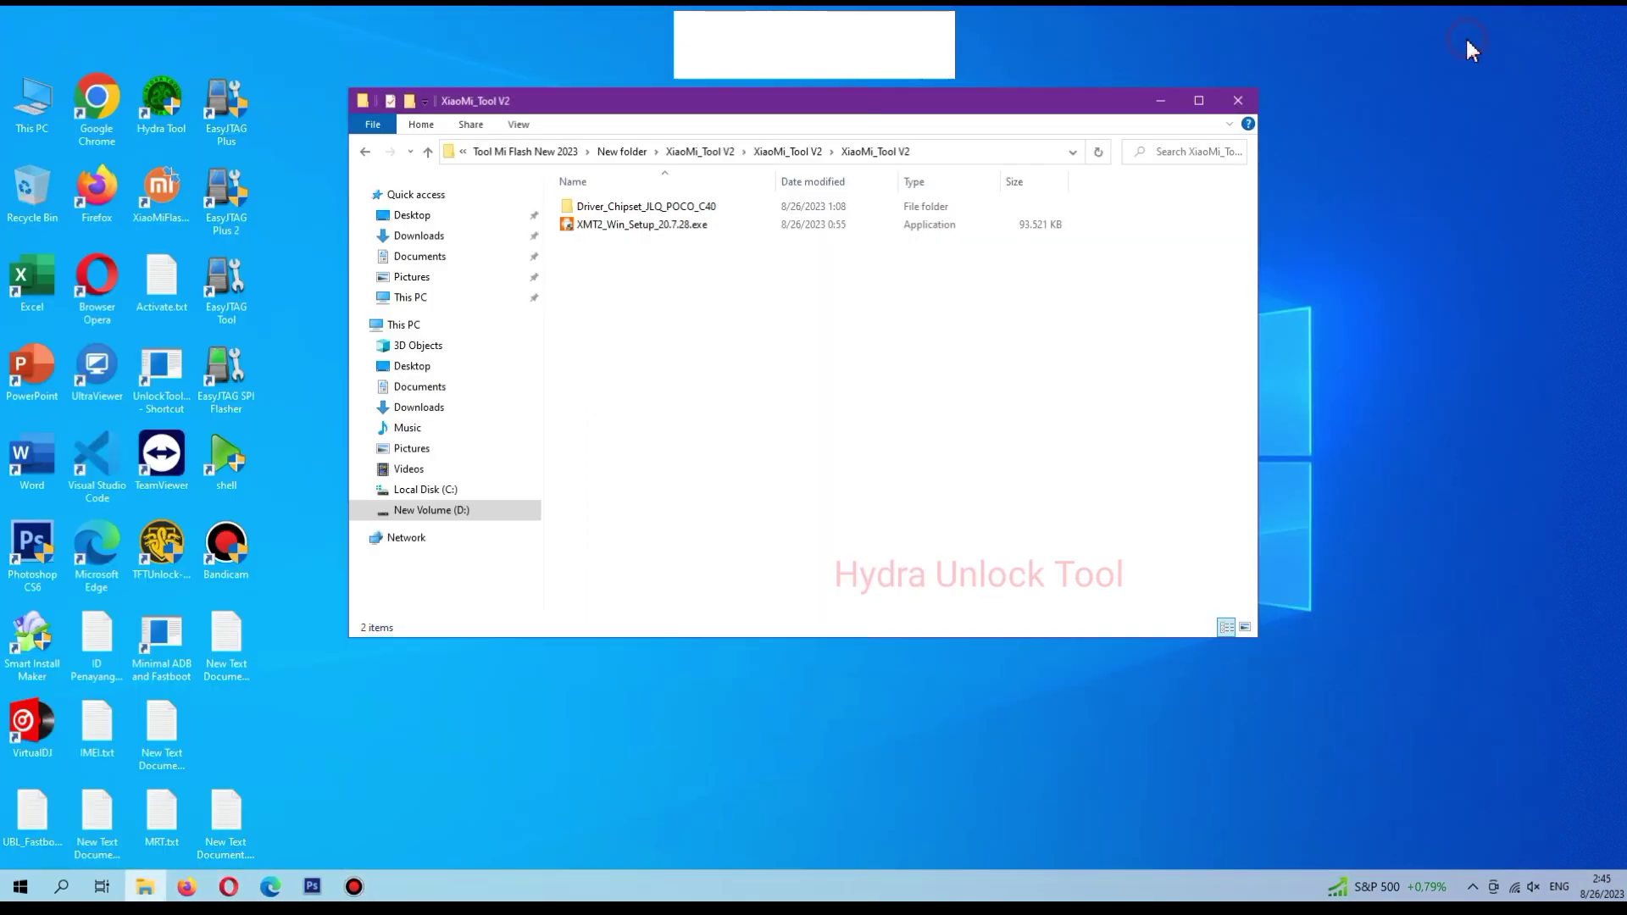
pyautogui.click(1374, 202)
pyautogui.rightClick(1373, 202)
pyautogui.click(1428, 252)
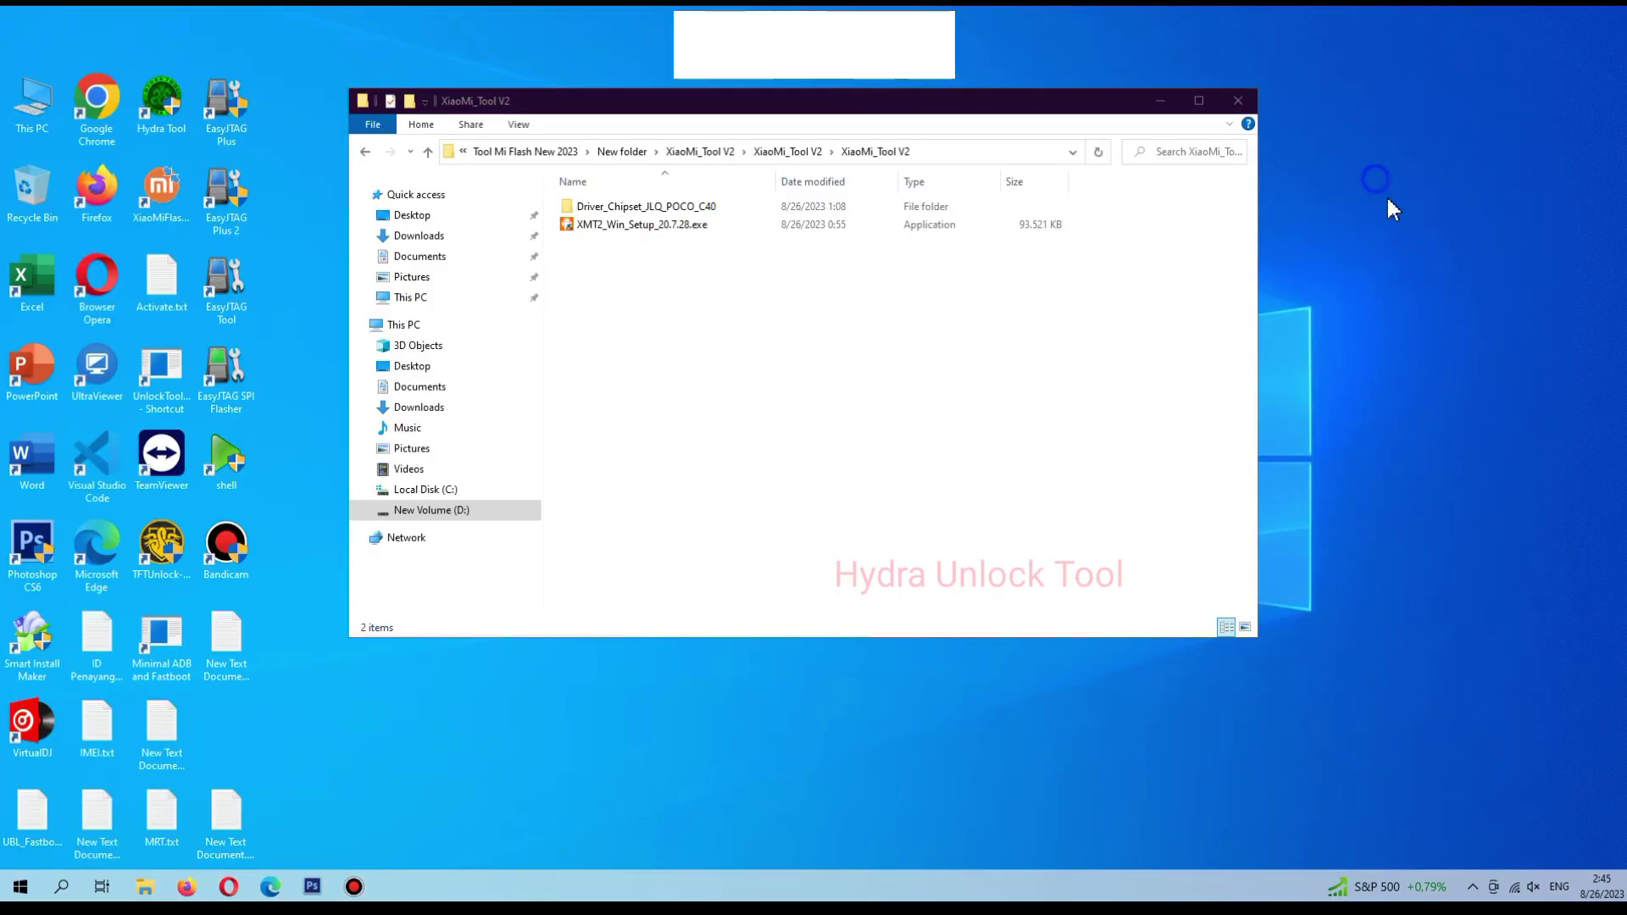
pyautogui.rightClick(1375, 179)
pyautogui.click(1416, 233)
pyautogui.rightClick(1367, 183)
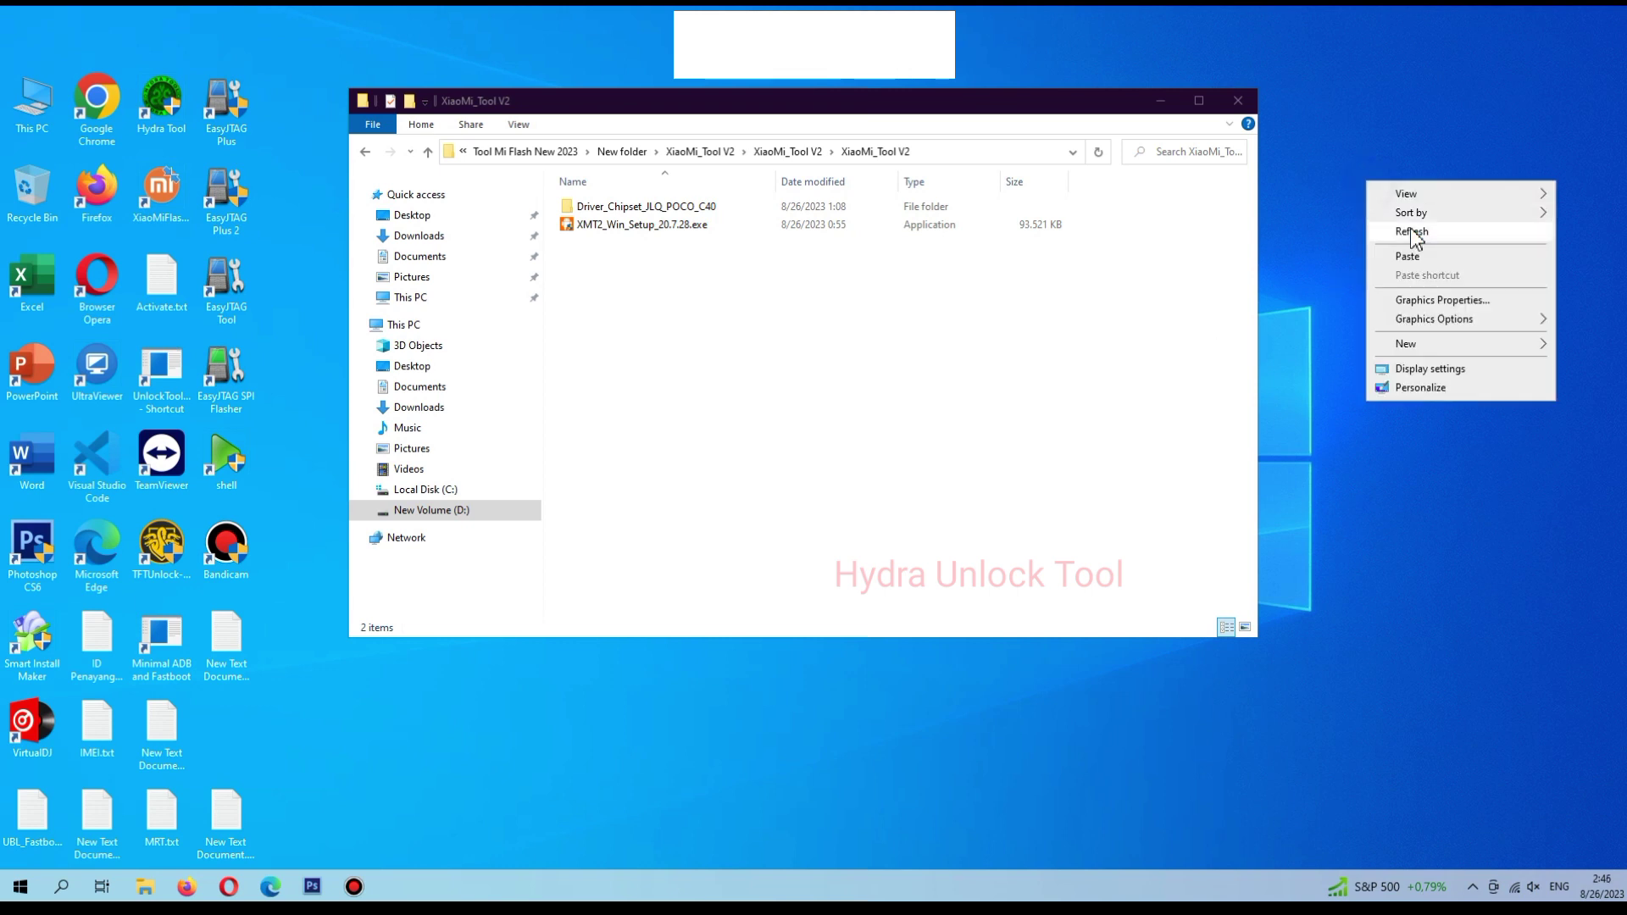
pyautogui.click(1354, 182)
pyautogui.rightClick(1354, 177)
pyautogui.click(1397, 229)
pyautogui.click(1017, 346)
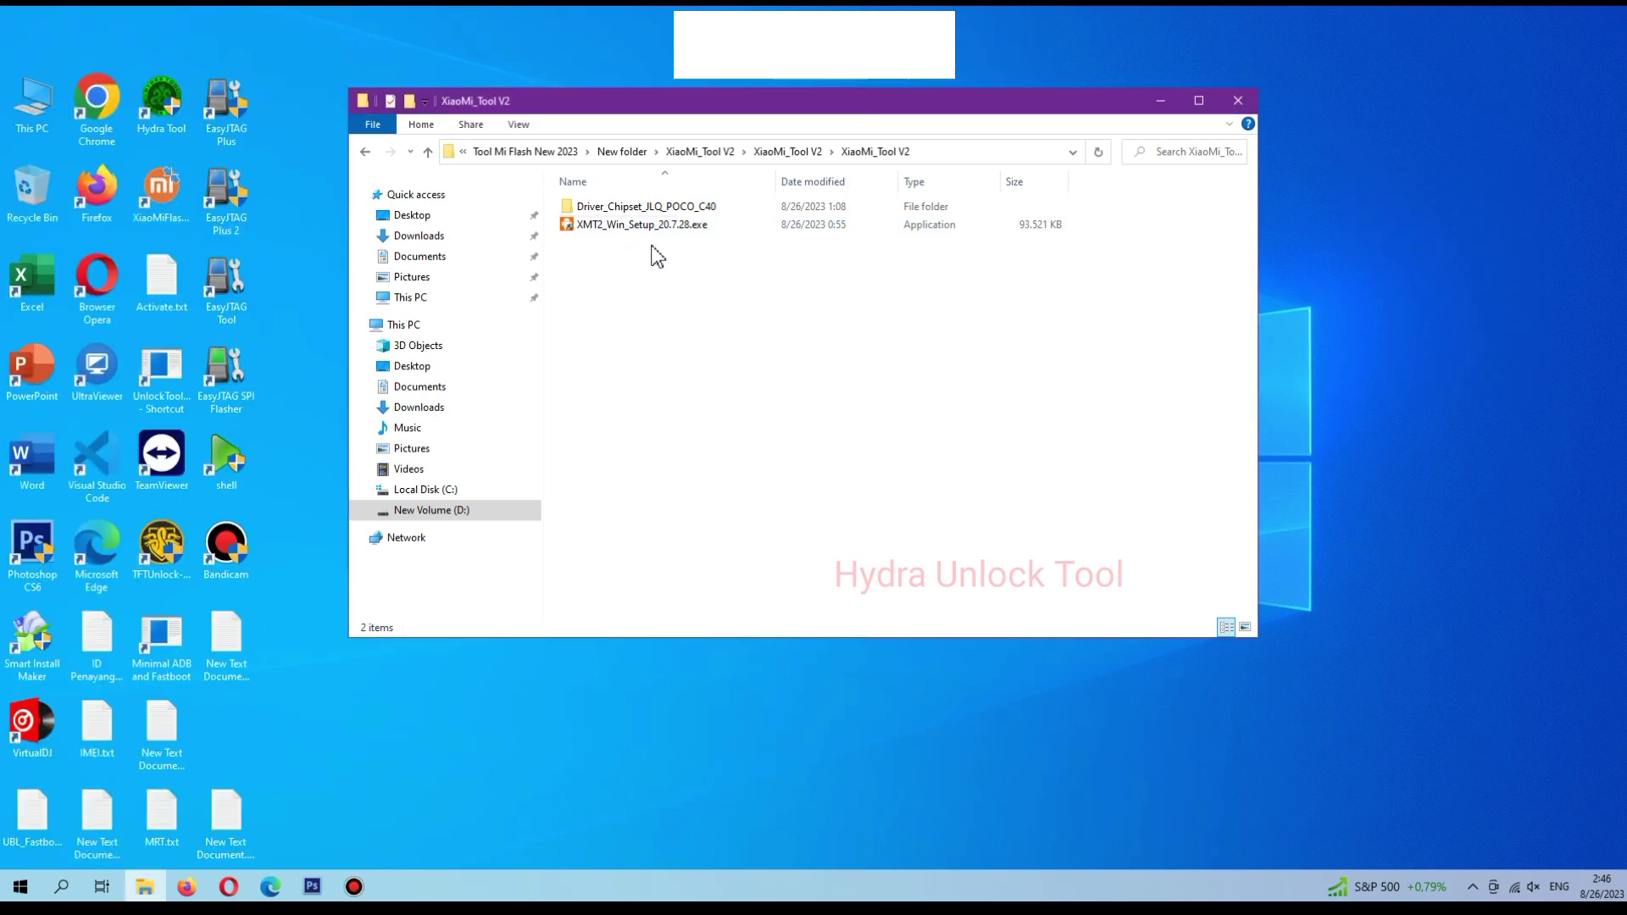
# Step: Install XiaoMiTool V2 by running XMT2_Win_Setup_20.7.28.exe as administrator, keeping C:\Xiaomi\XiaomiTool2 as destination and disabling launch at finish
pyautogui.click(620, 227)
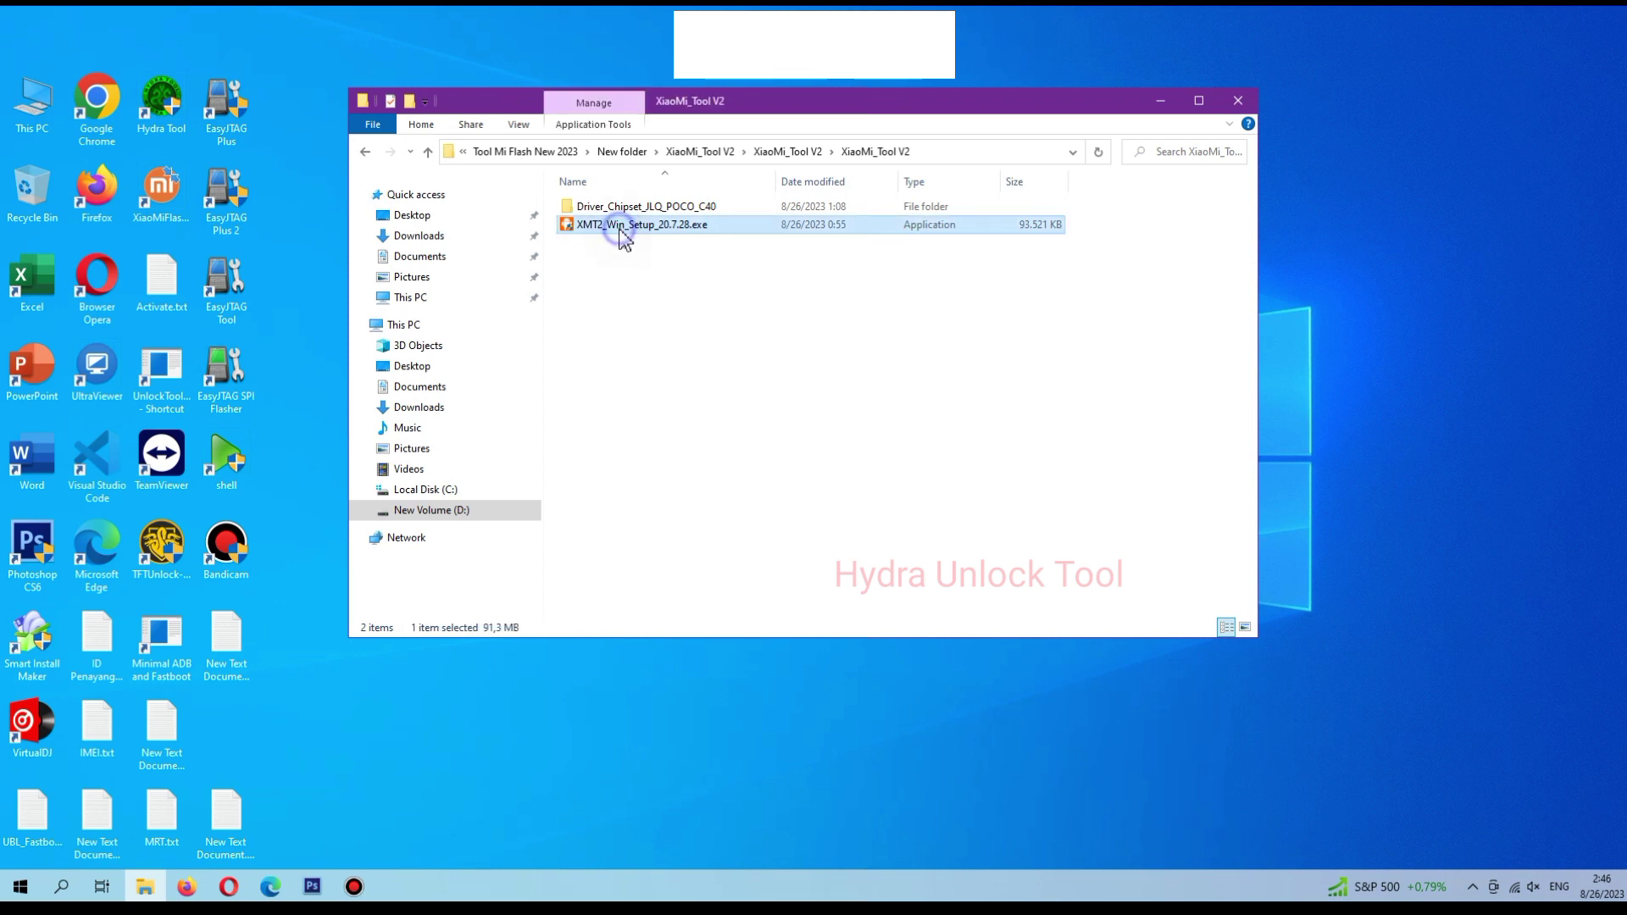
pyautogui.rightClick(621, 230)
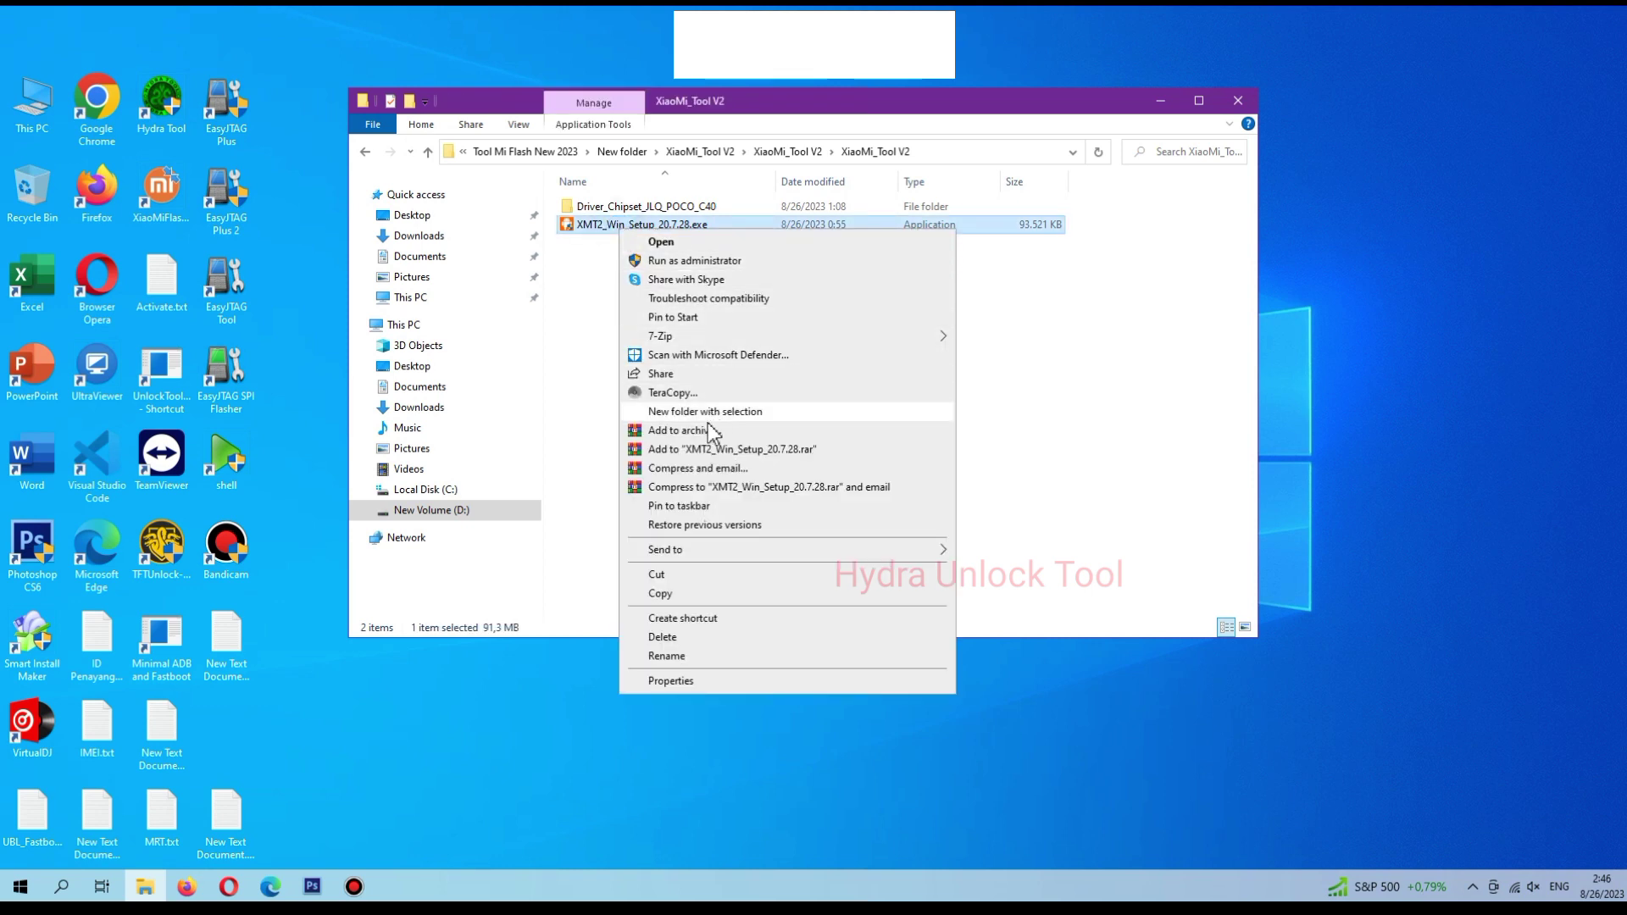
pyautogui.click(678, 261)
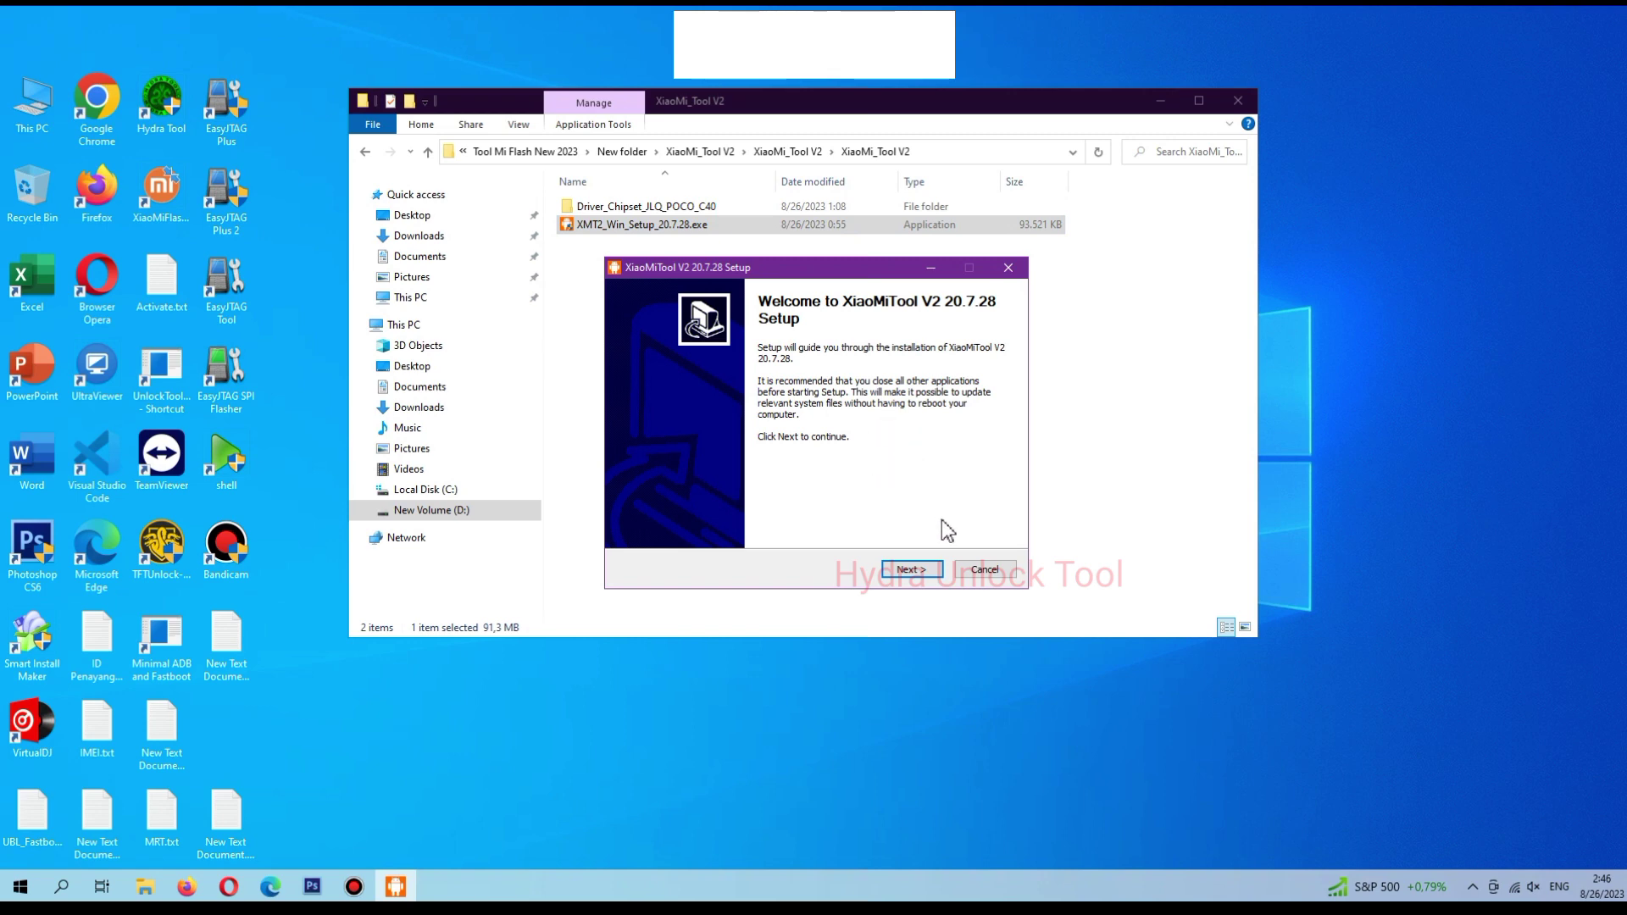
pyautogui.click(916, 570)
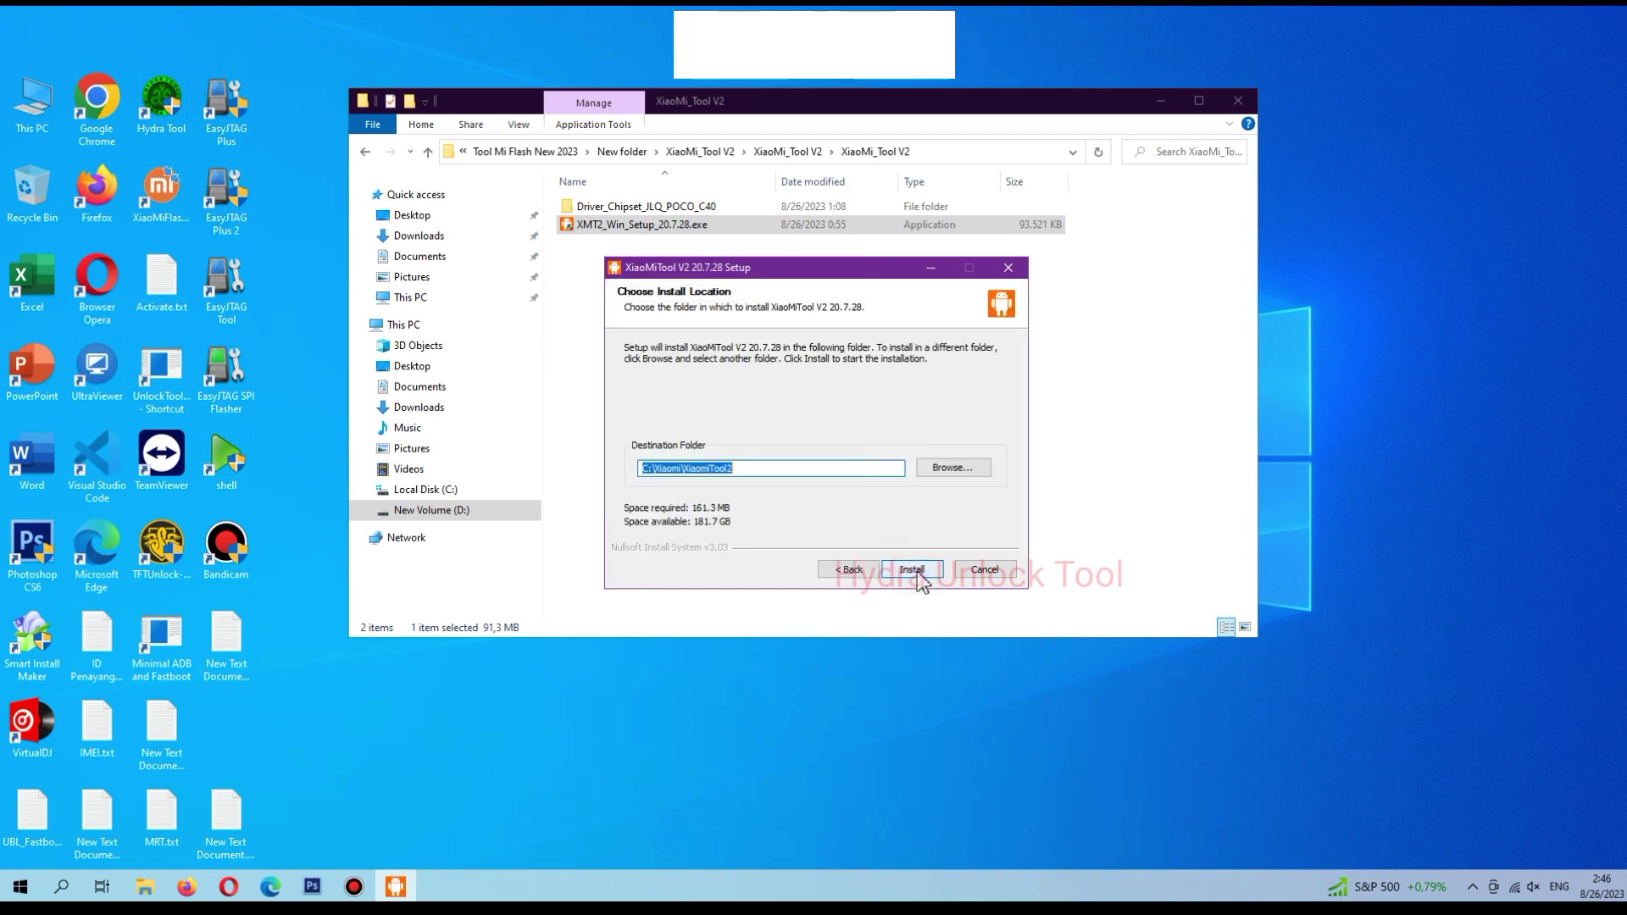
pyautogui.click(912, 577)
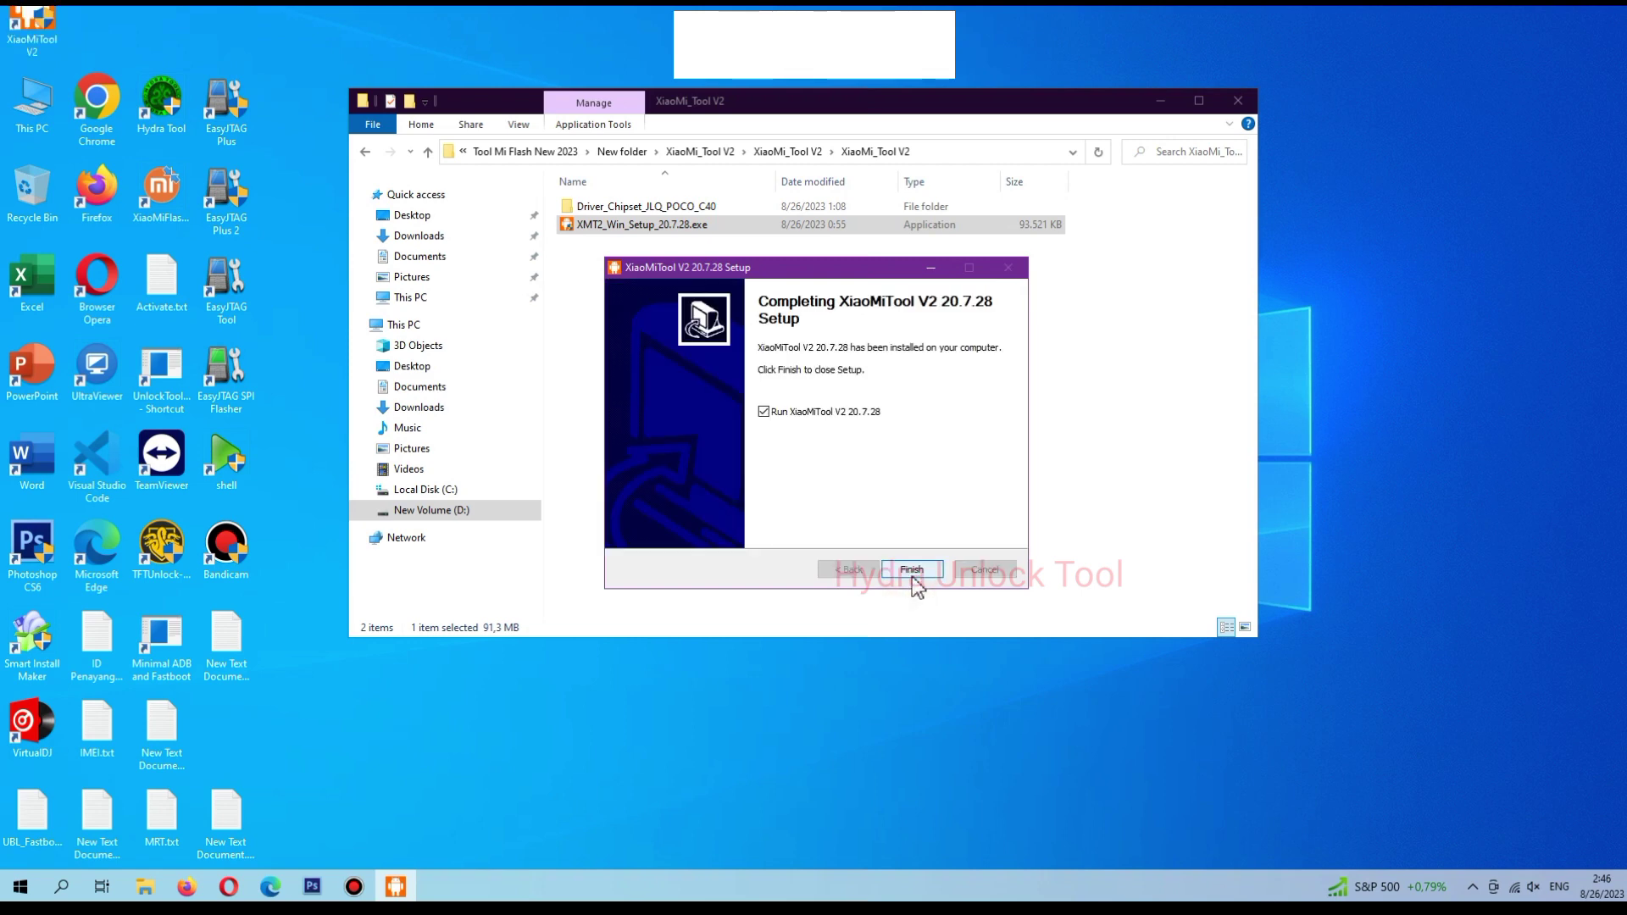
pyautogui.click(806, 414)
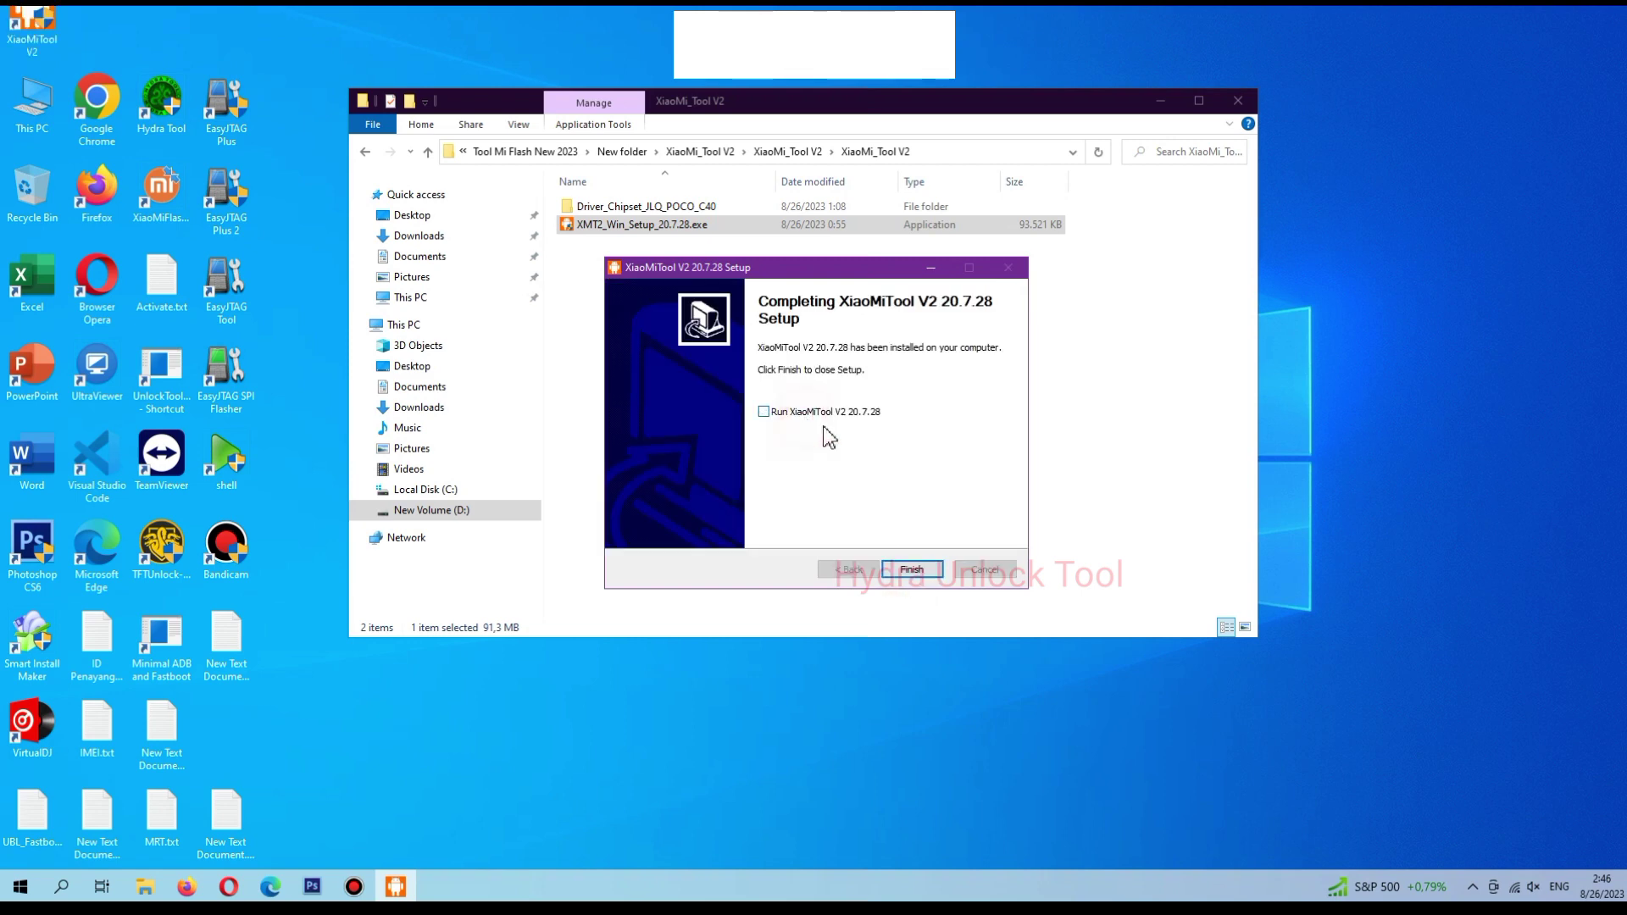
pyautogui.click(912, 570)
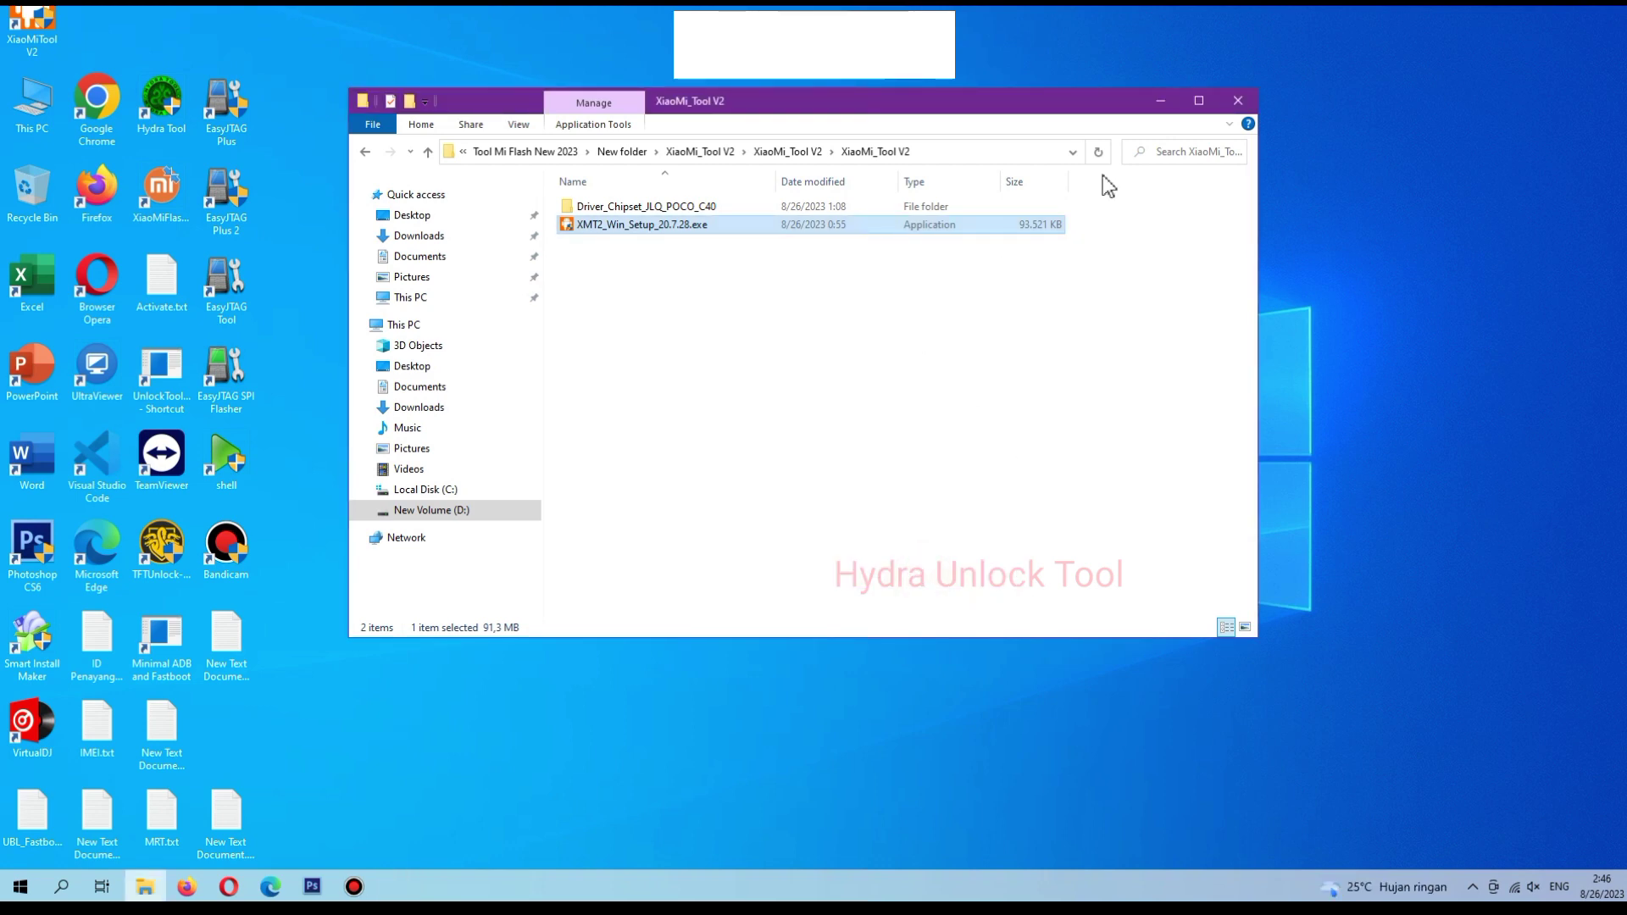
# Step: Minimize the folder window and move the XiaoMiTool V2 shortcut to an empty area of the desktop
pyautogui.click(1161, 101)
pyautogui.moveTo(34, 26); pyautogui.dragTo(423, 246)
pyautogui.rightClick(473, 212)
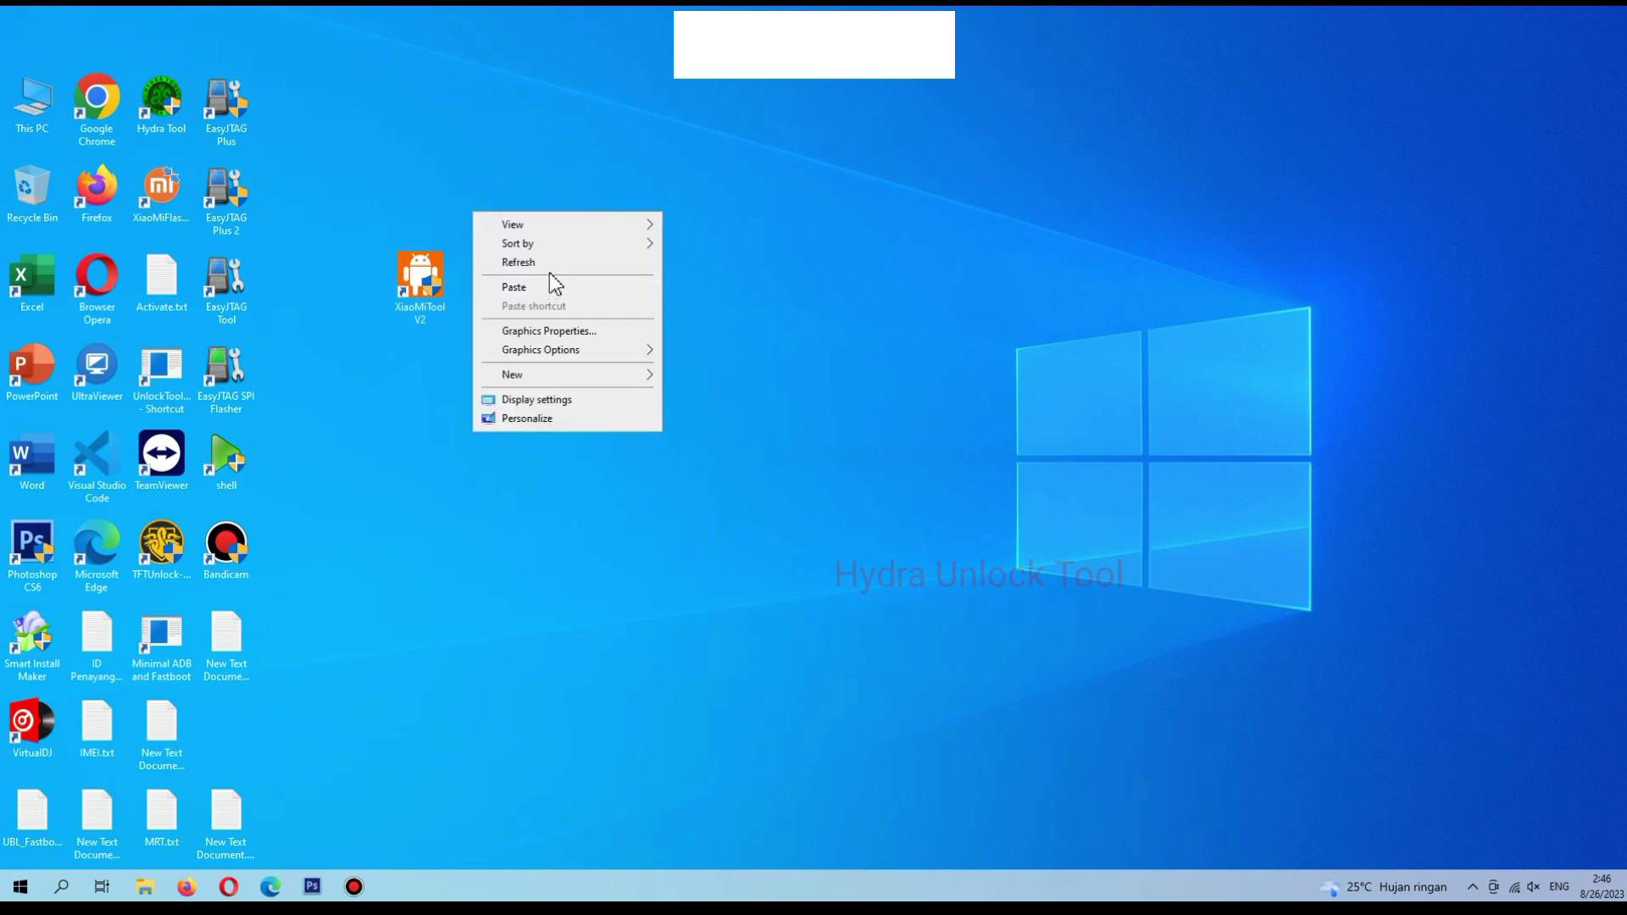
pyautogui.click(549, 270)
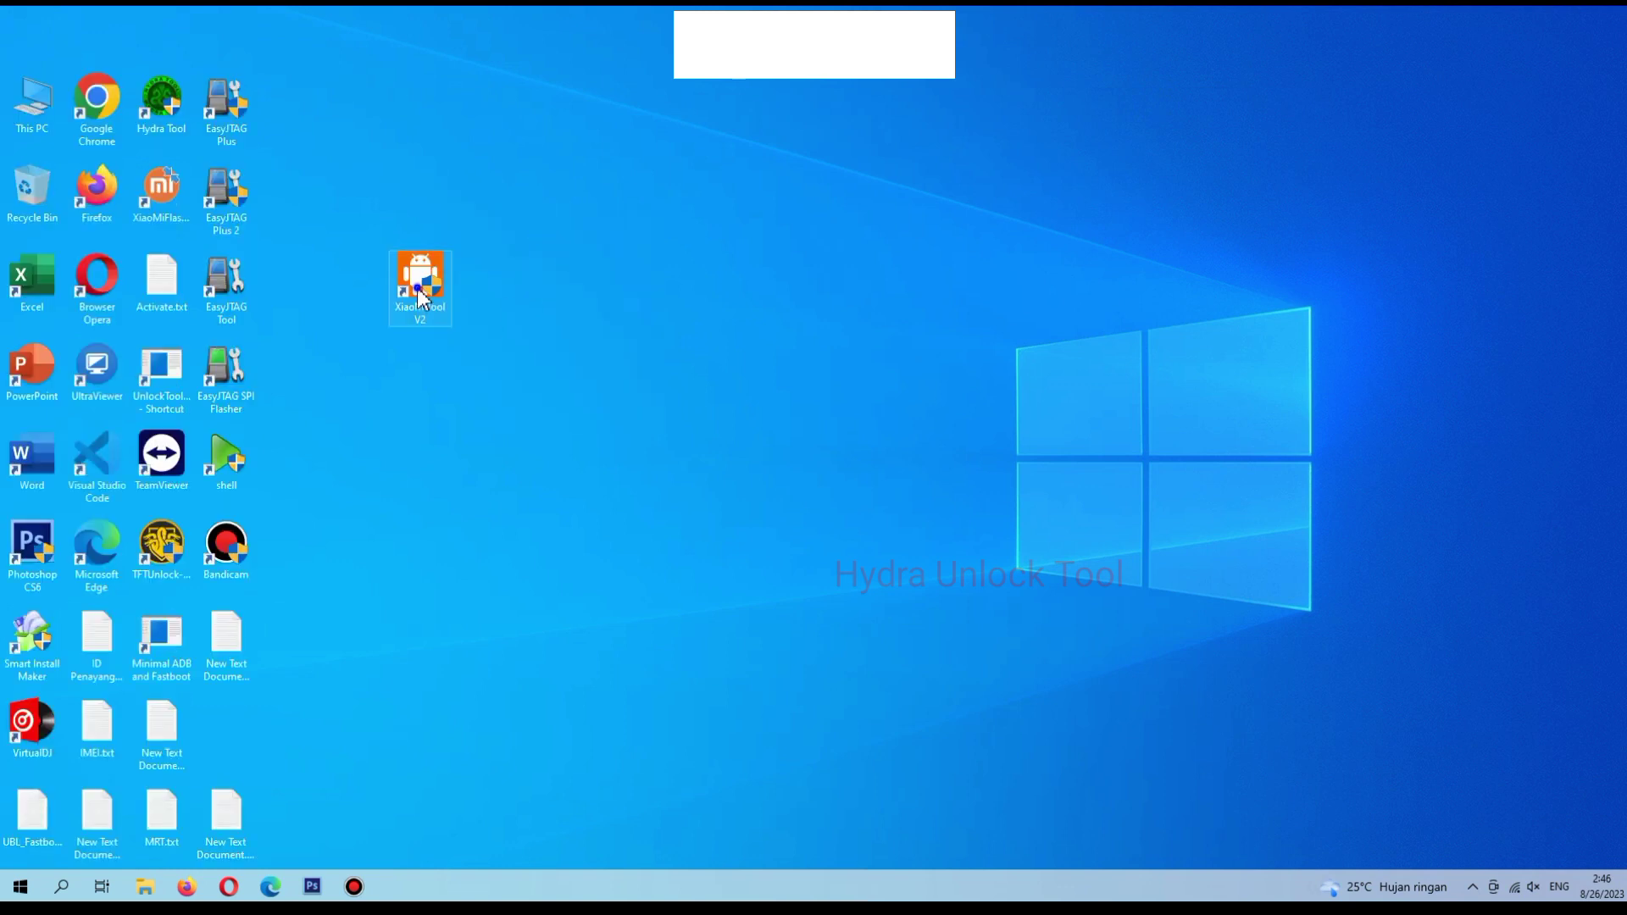
# Step: Launch XiaoMiTool V2 from its desktop shortcut and agree to the disclaimer
pyautogui.rightClick(417, 288)
pyautogui.click(510, 449)
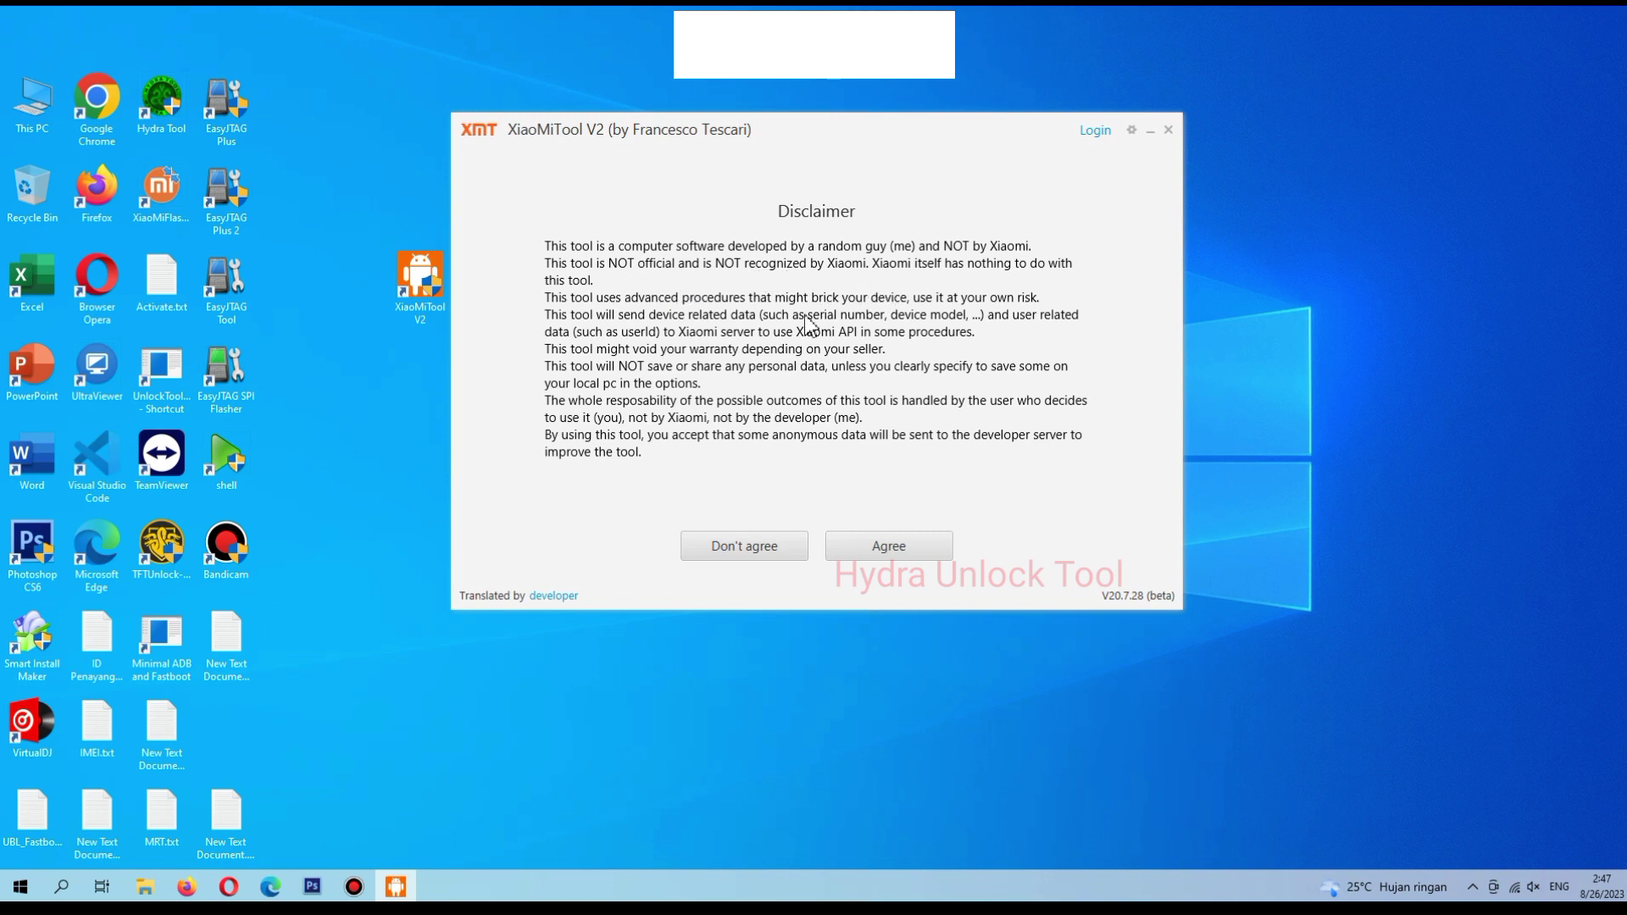
pyautogui.click(914, 559)
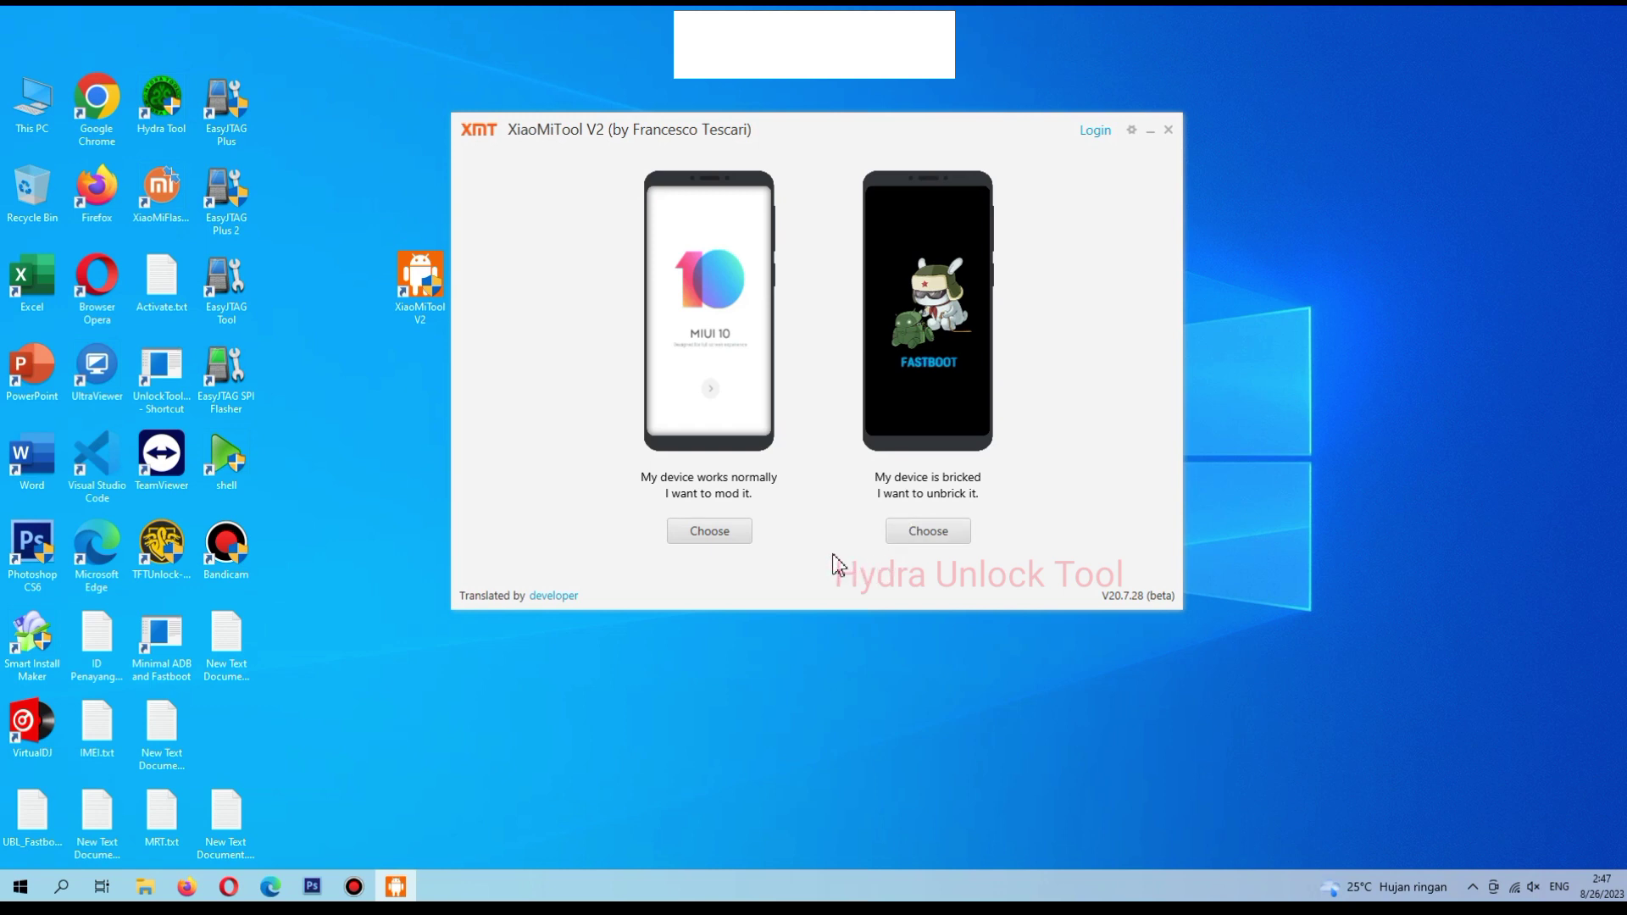
pyautogui.click(846, 379)
pyautogui.click(829, 374)
# Step: Recheck the Poco C40 chipset entry in the Opera browser, then return to XiaoMiTool V2
pyautogui.click(229, 887)
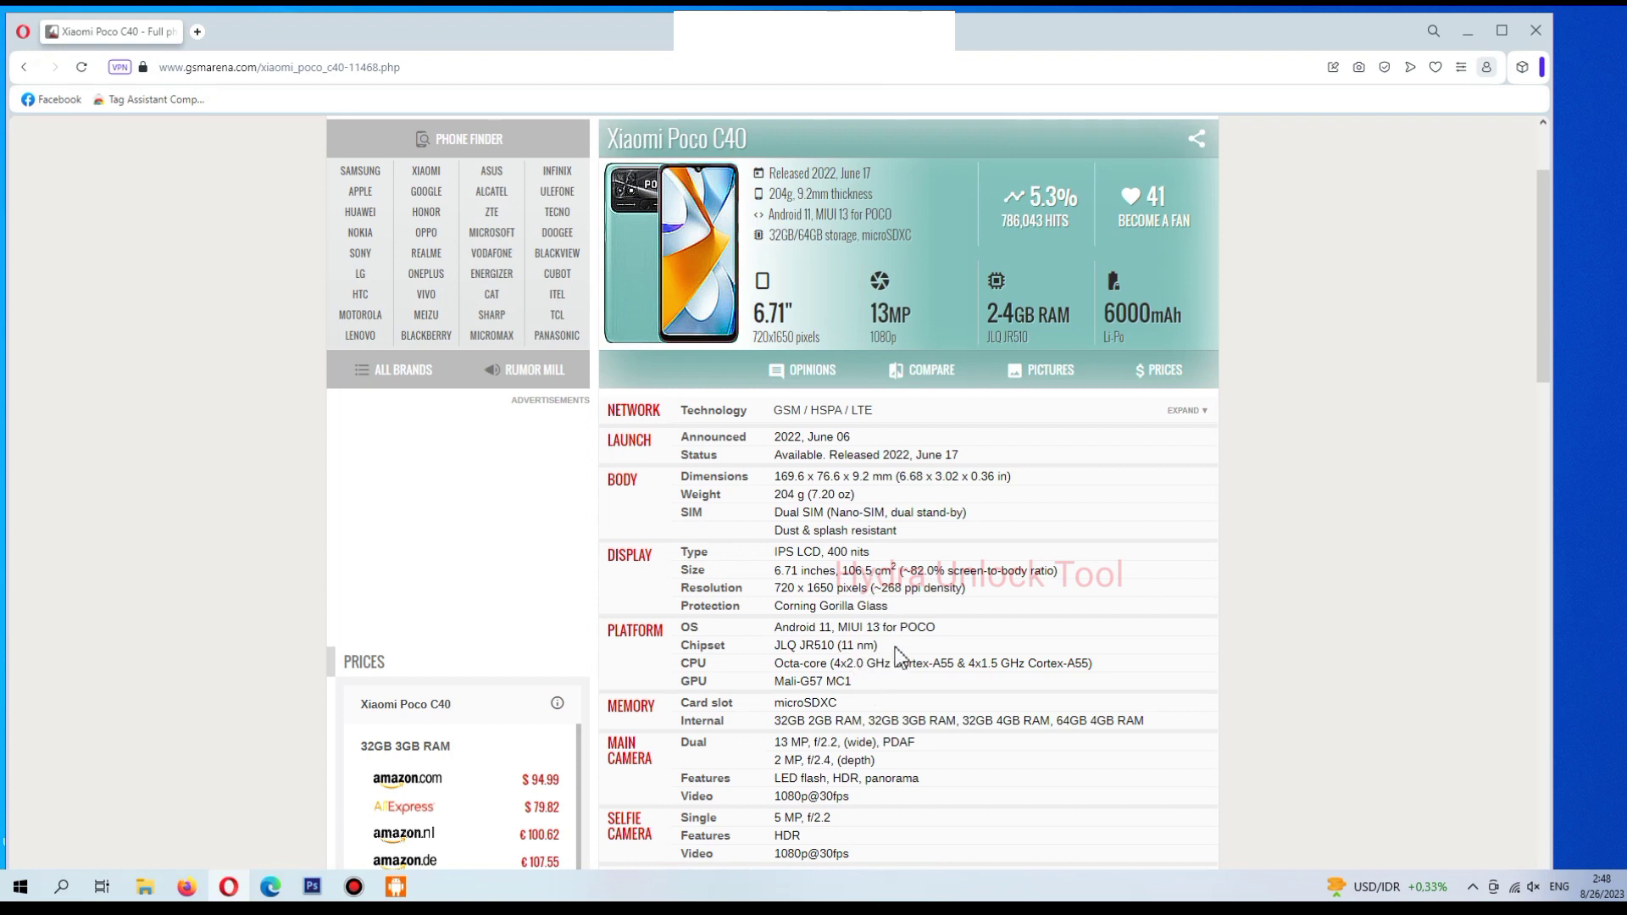
pyautogui.moveTo(882, 646); pyautogui.dragTo(687, 648)
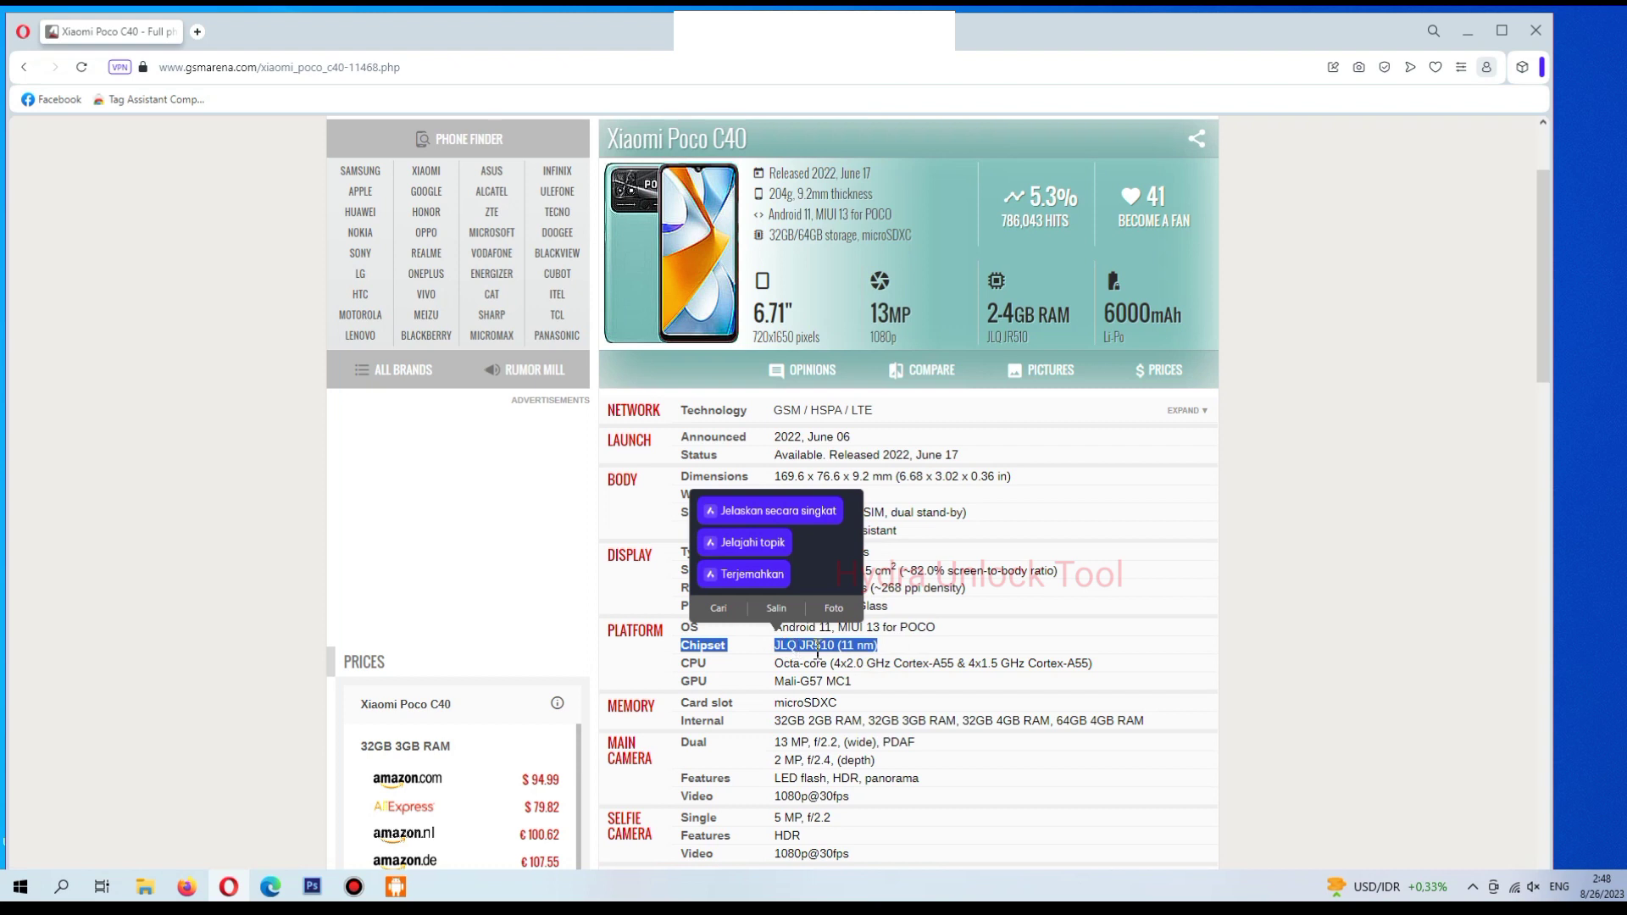
pyautogui.click(1286, 621)
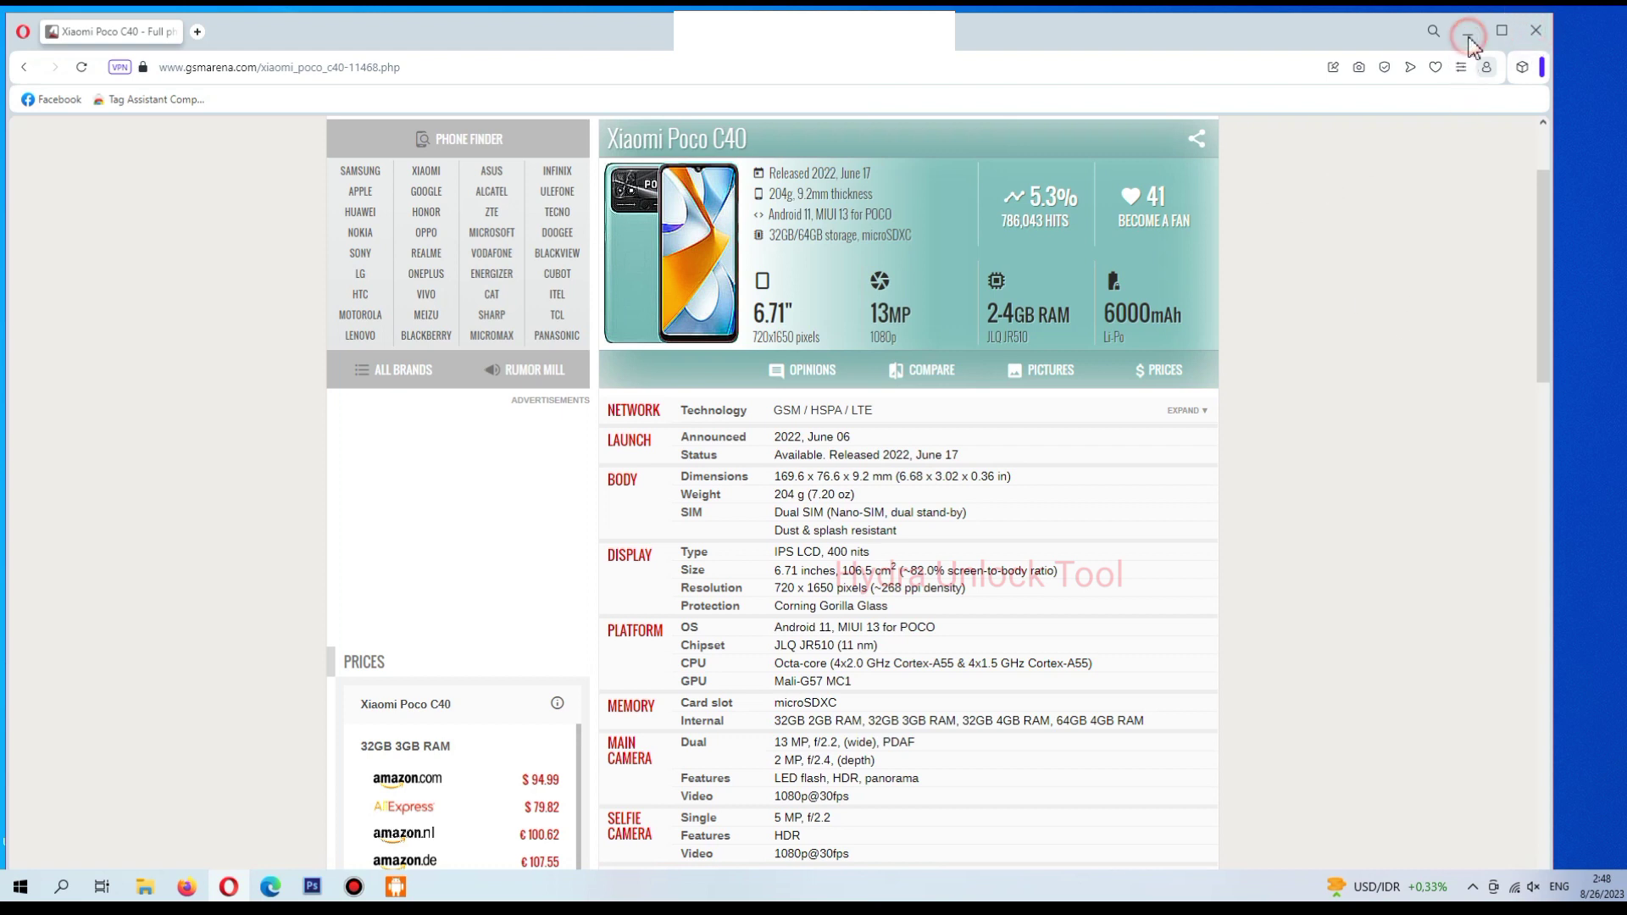
pyautogui.click(396, 887)
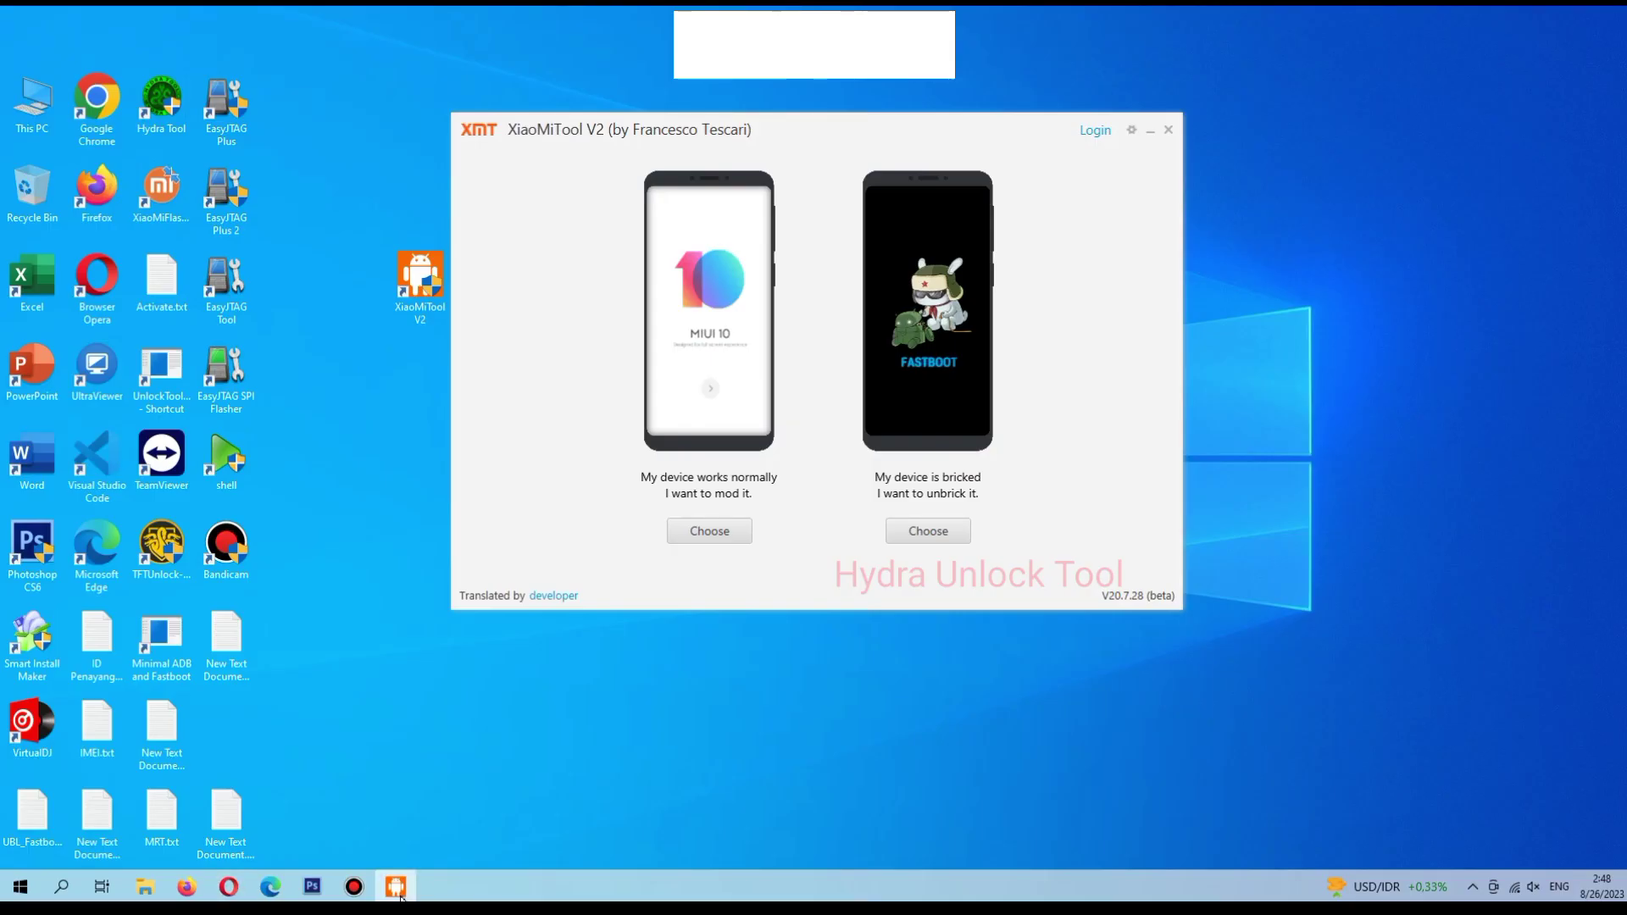
pyautogui.click(1109, 339)
pyautogui.rightClick(1261, 203)
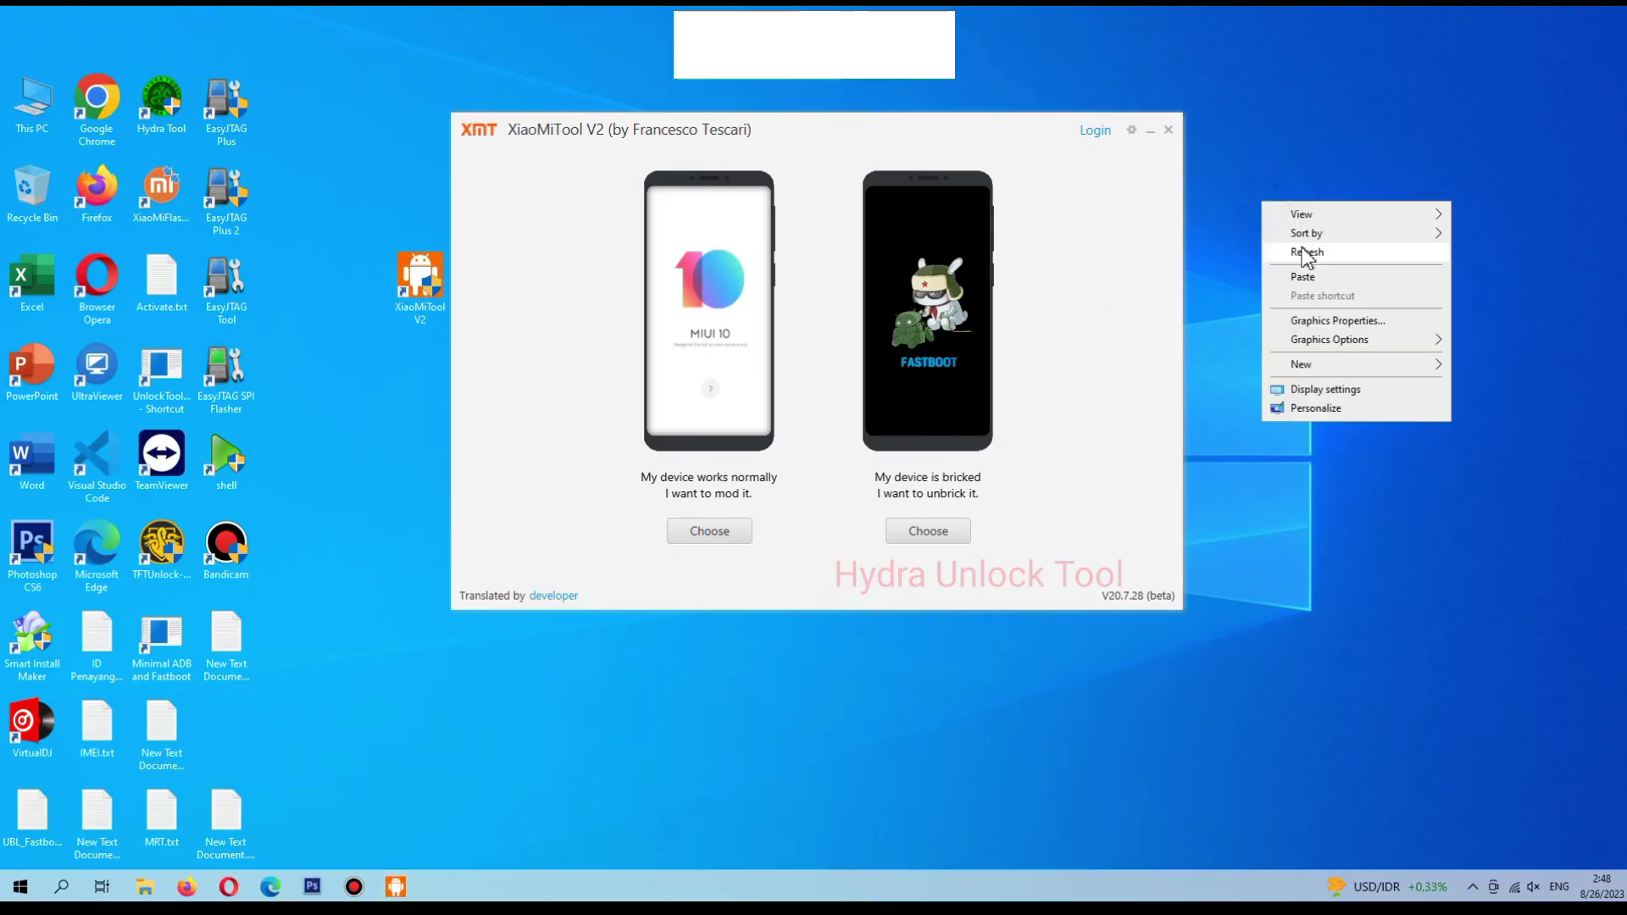
pyautogui.click(1299, 248)
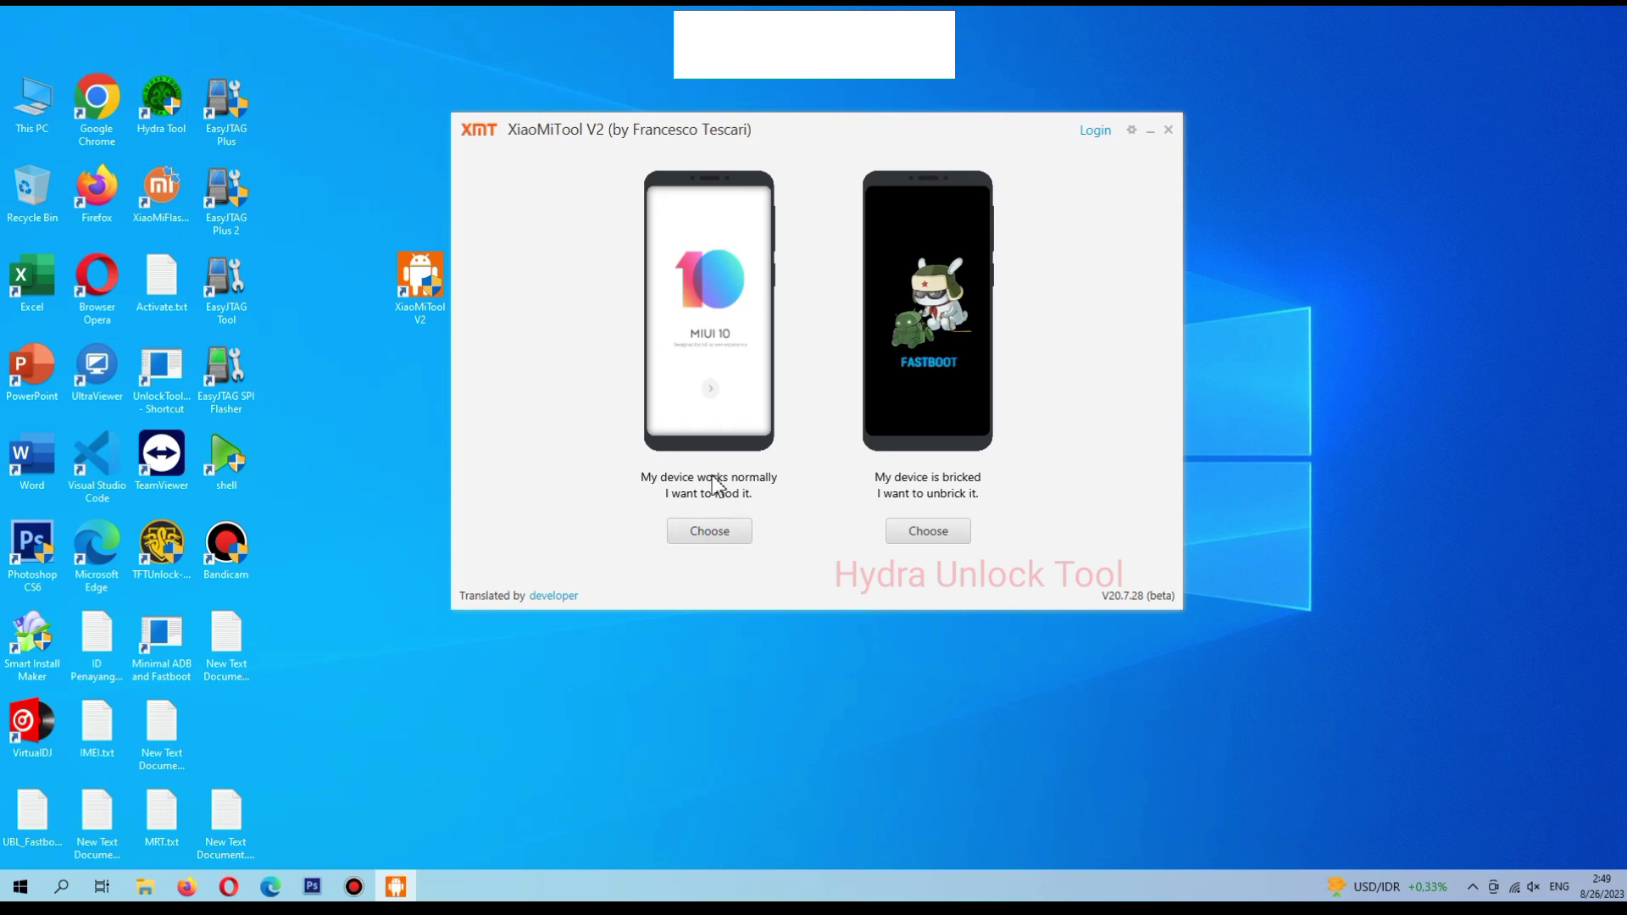
# Step: Try the mode for modding a normally working device, viewing the USB debugging guide and searching for devices again
pyautogui.click(721, 538)
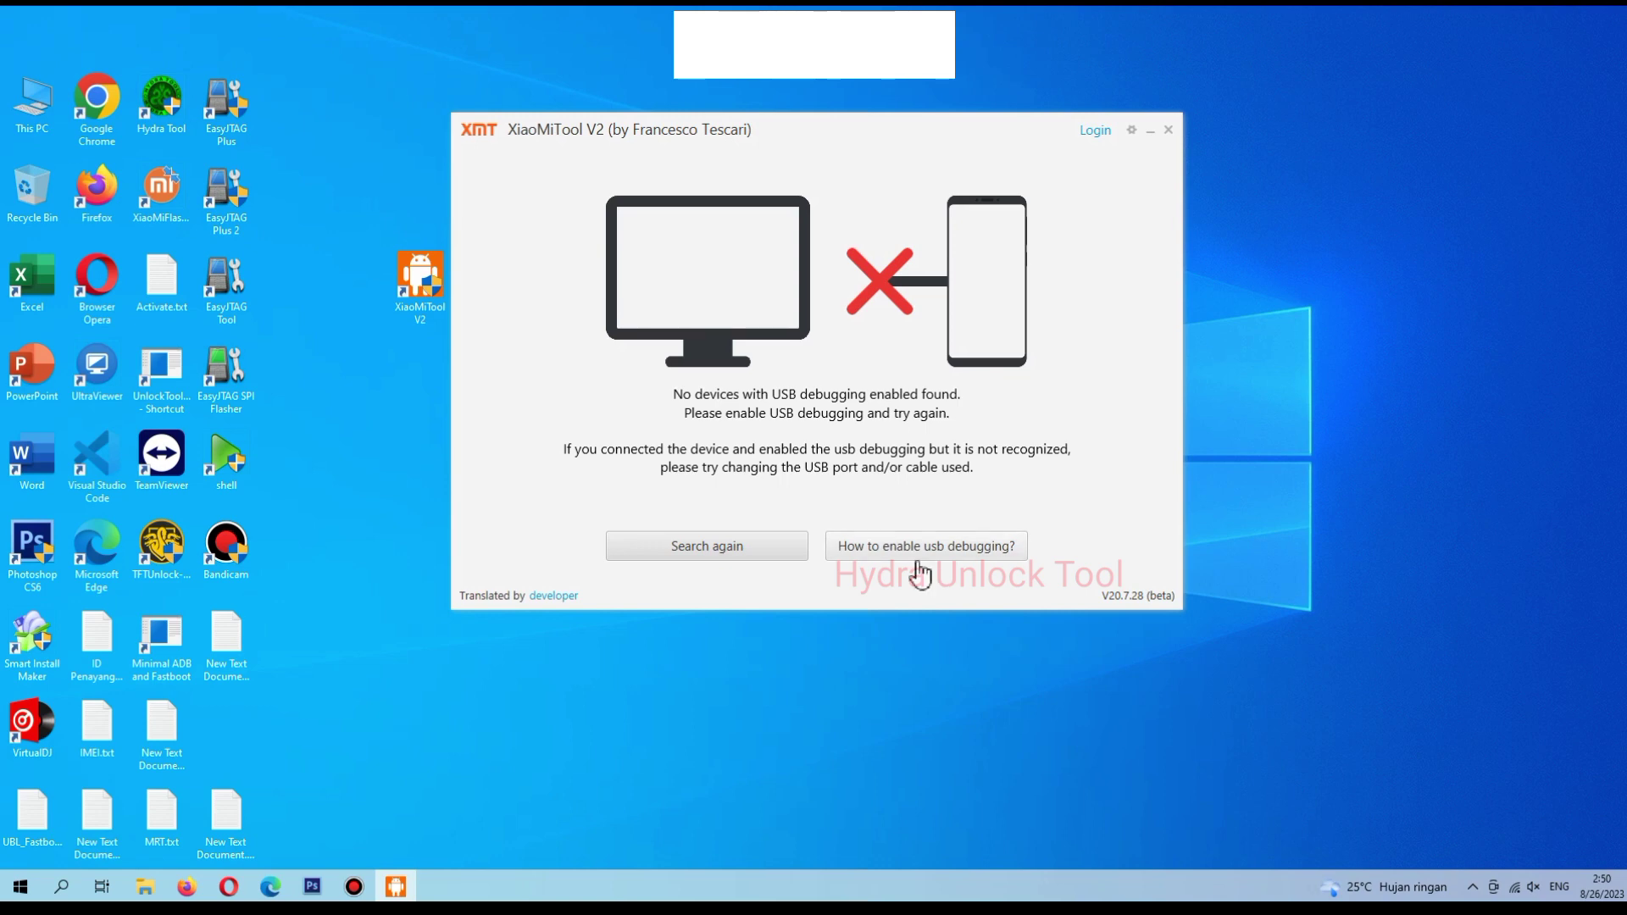
pyautogui.click(933, 593)
pyautogui.click(933, 549)
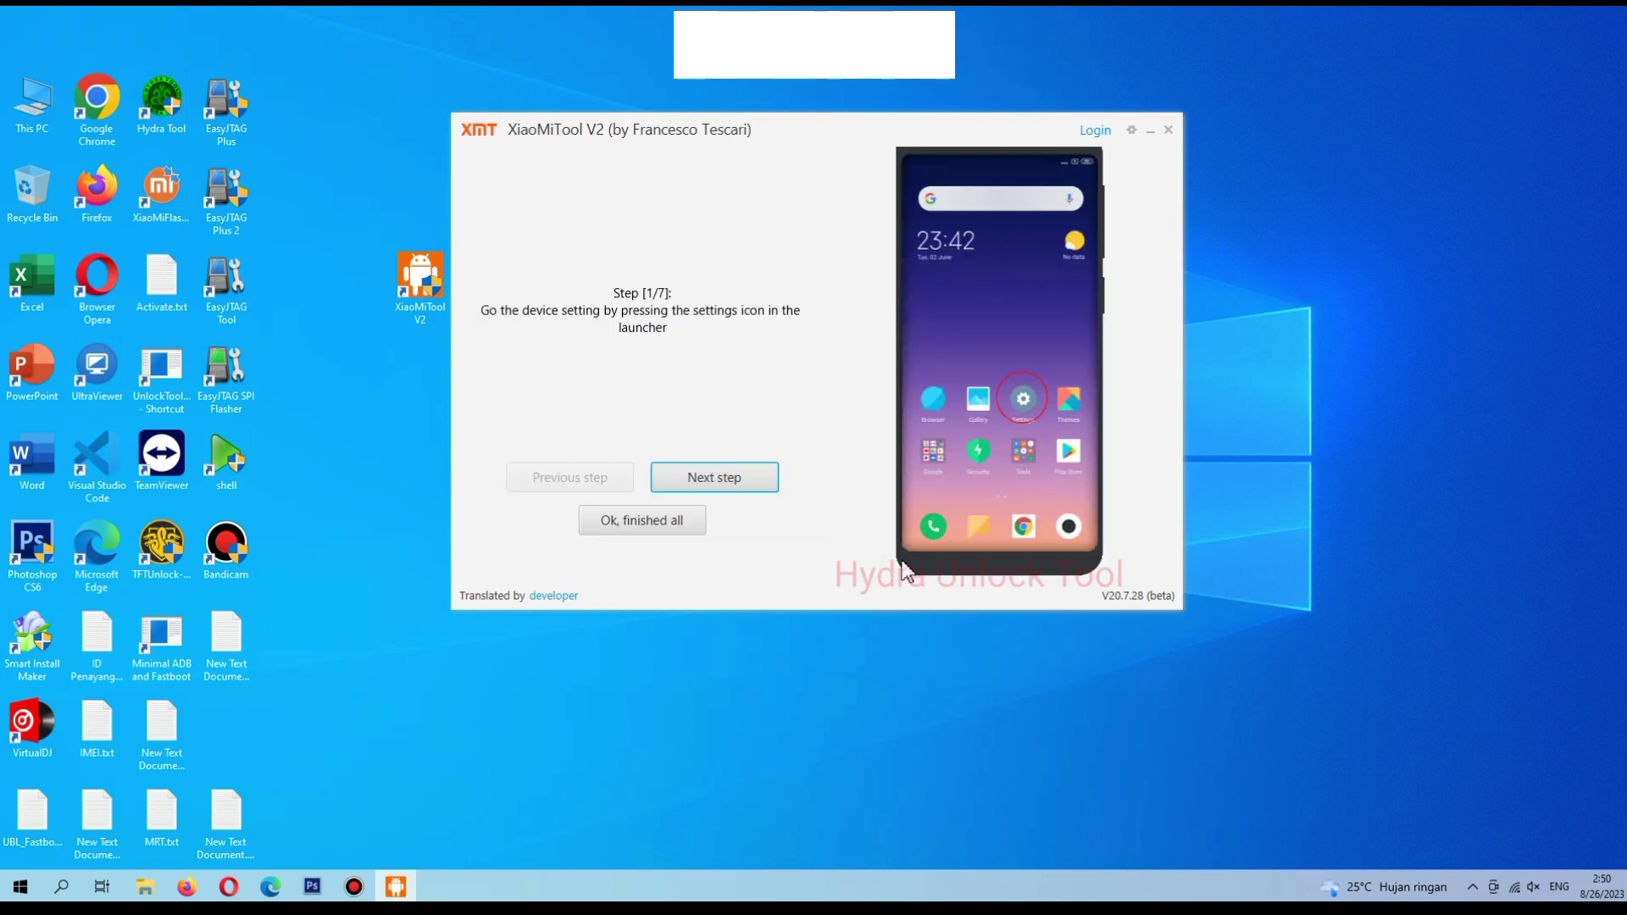
pyautogui.click(648, 524)
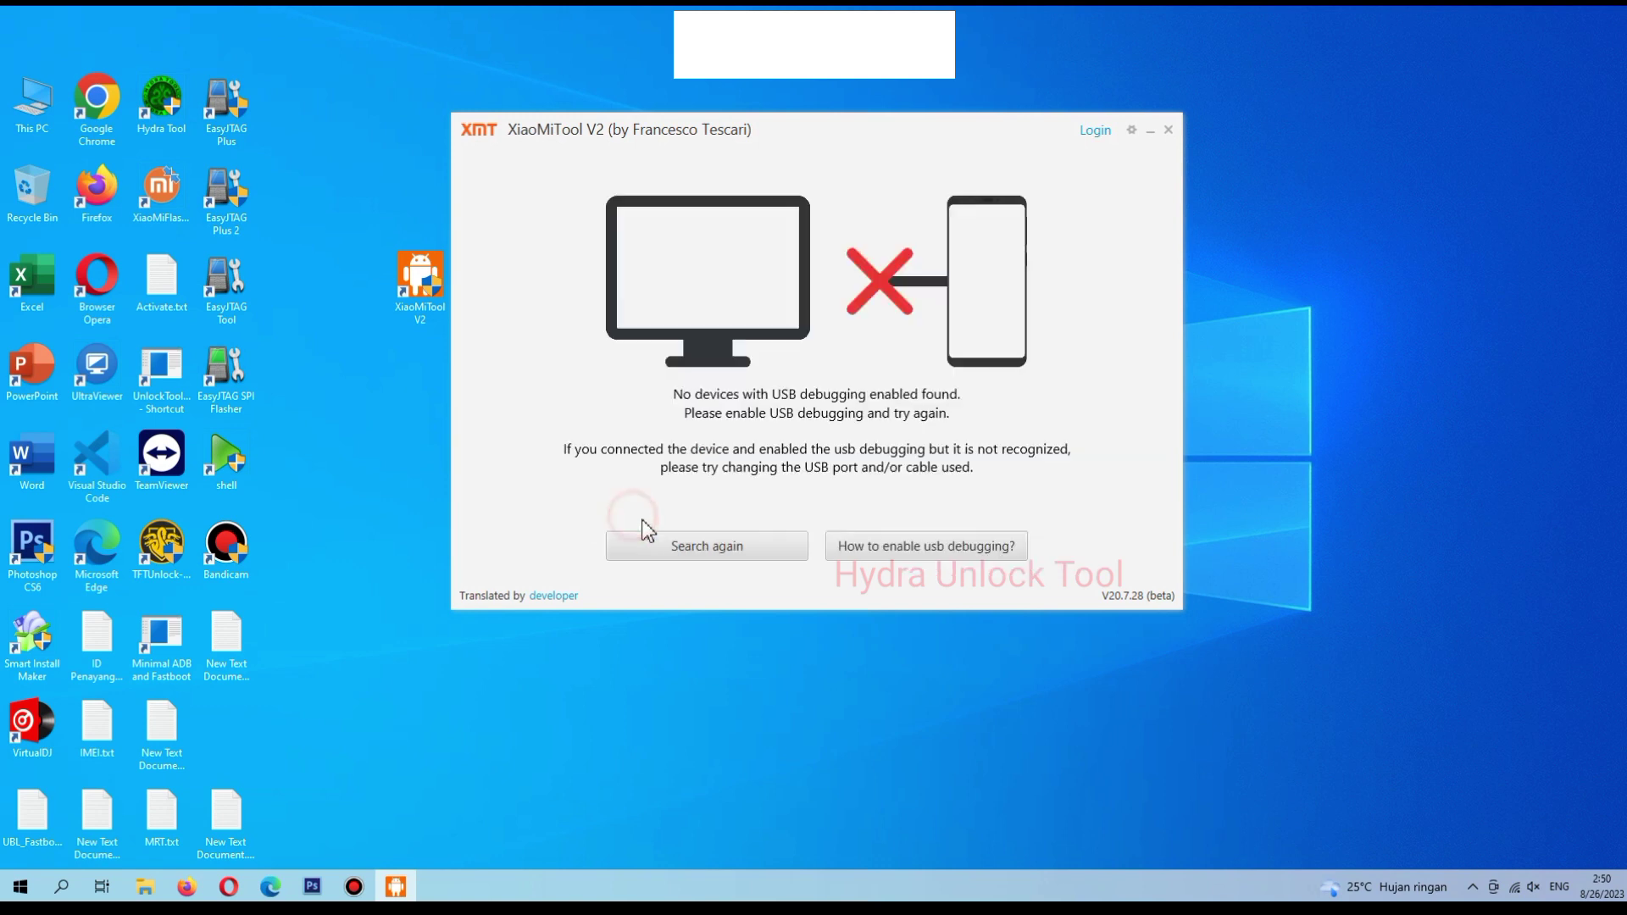
pyautogui.click(765, 552)
pyautogui.click(481, 134)
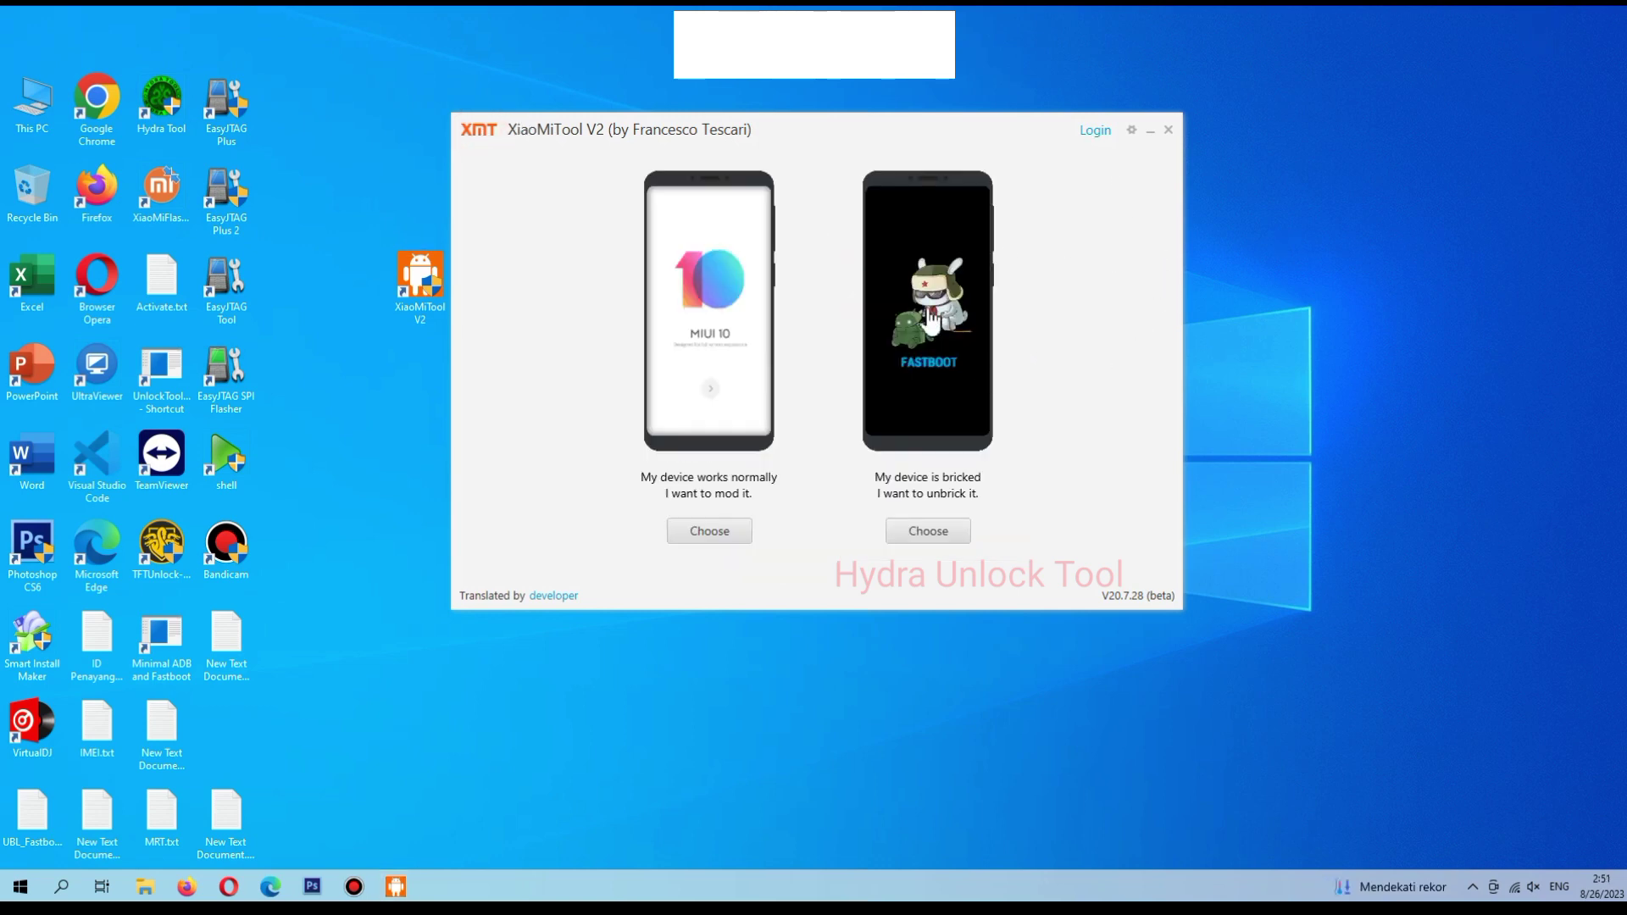
# Step: Choose the unbrick mode for a bricked device and accept the recovery and battery notices to start searching for connected devices
pyautogui.click(1057, 247)
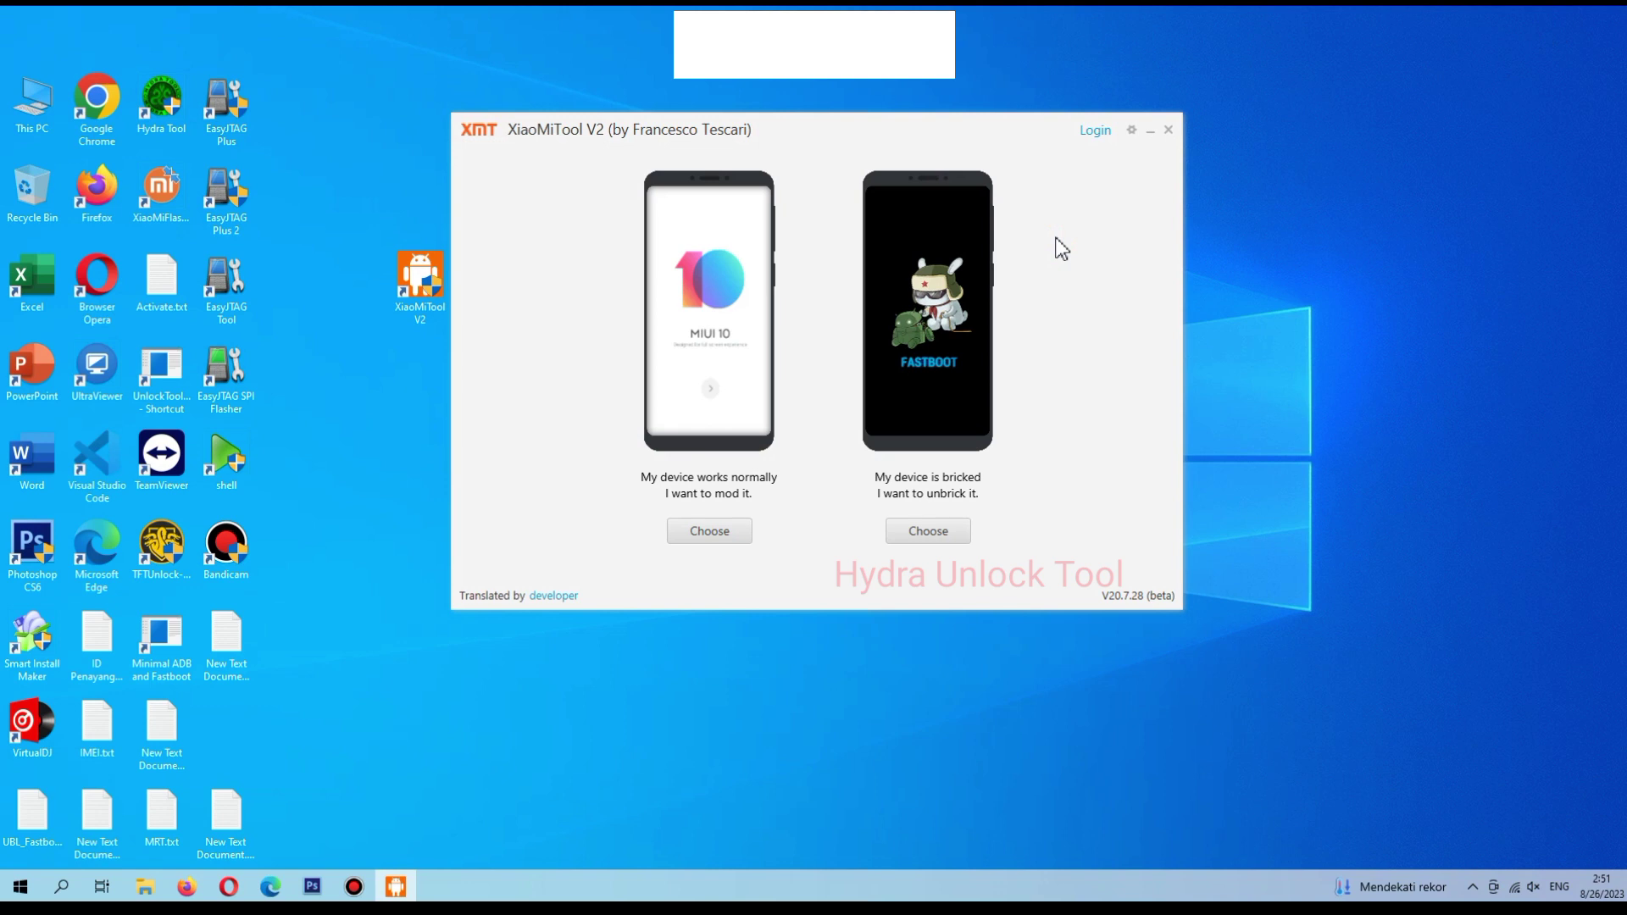
pyautogui.click(927, 534)
pyautogui.click(928, 531)
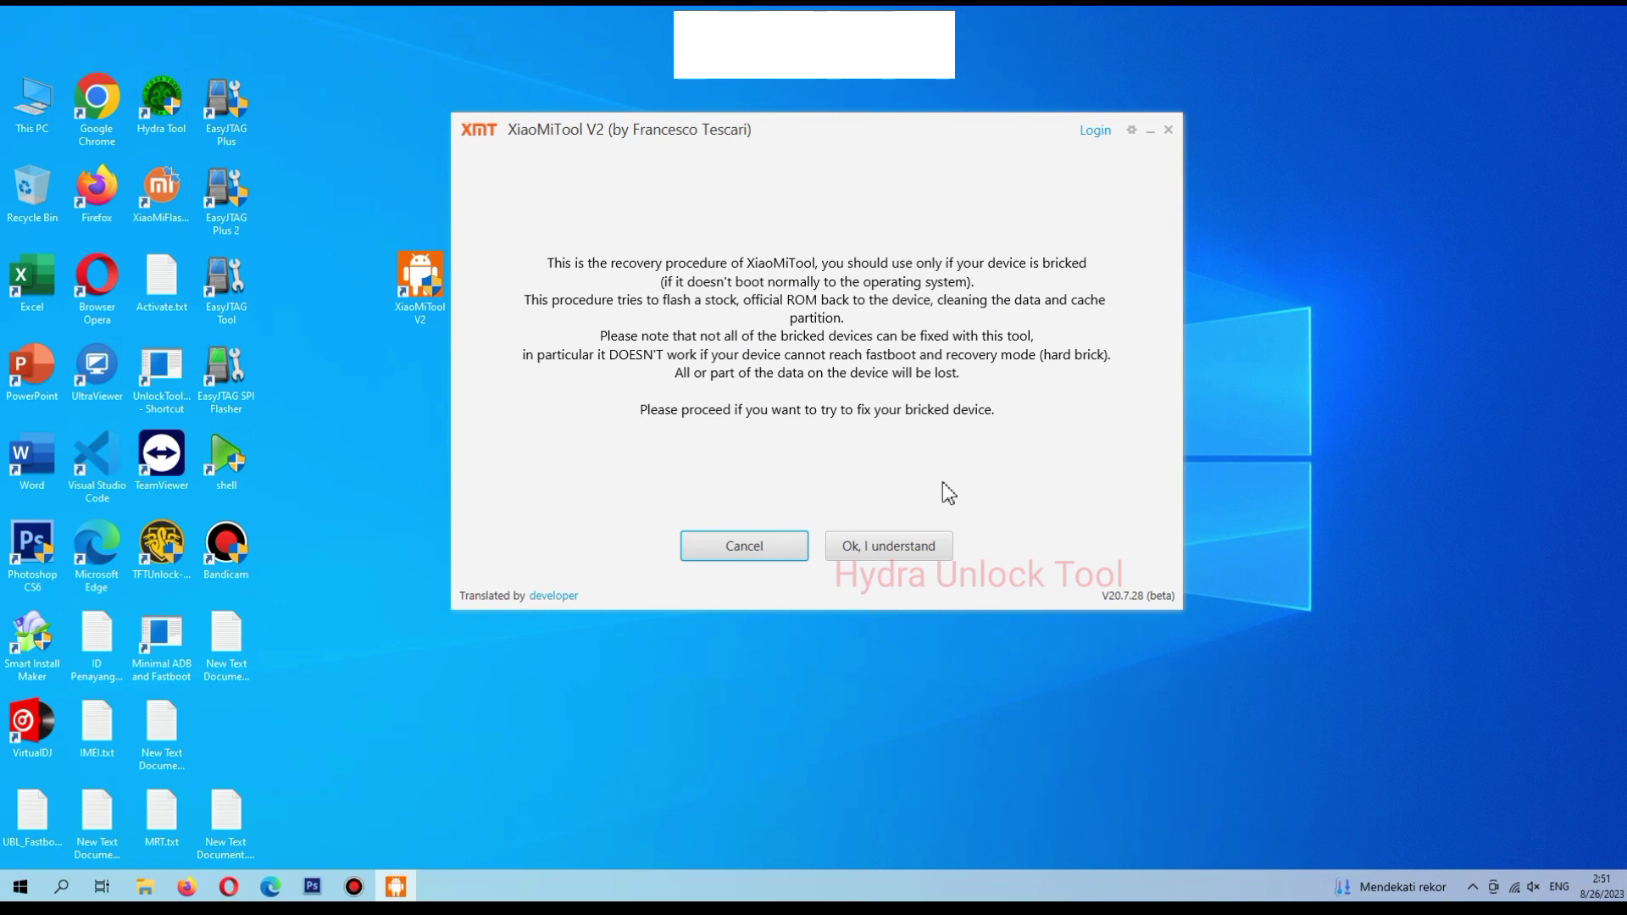
pyautogui.click(913, 558)
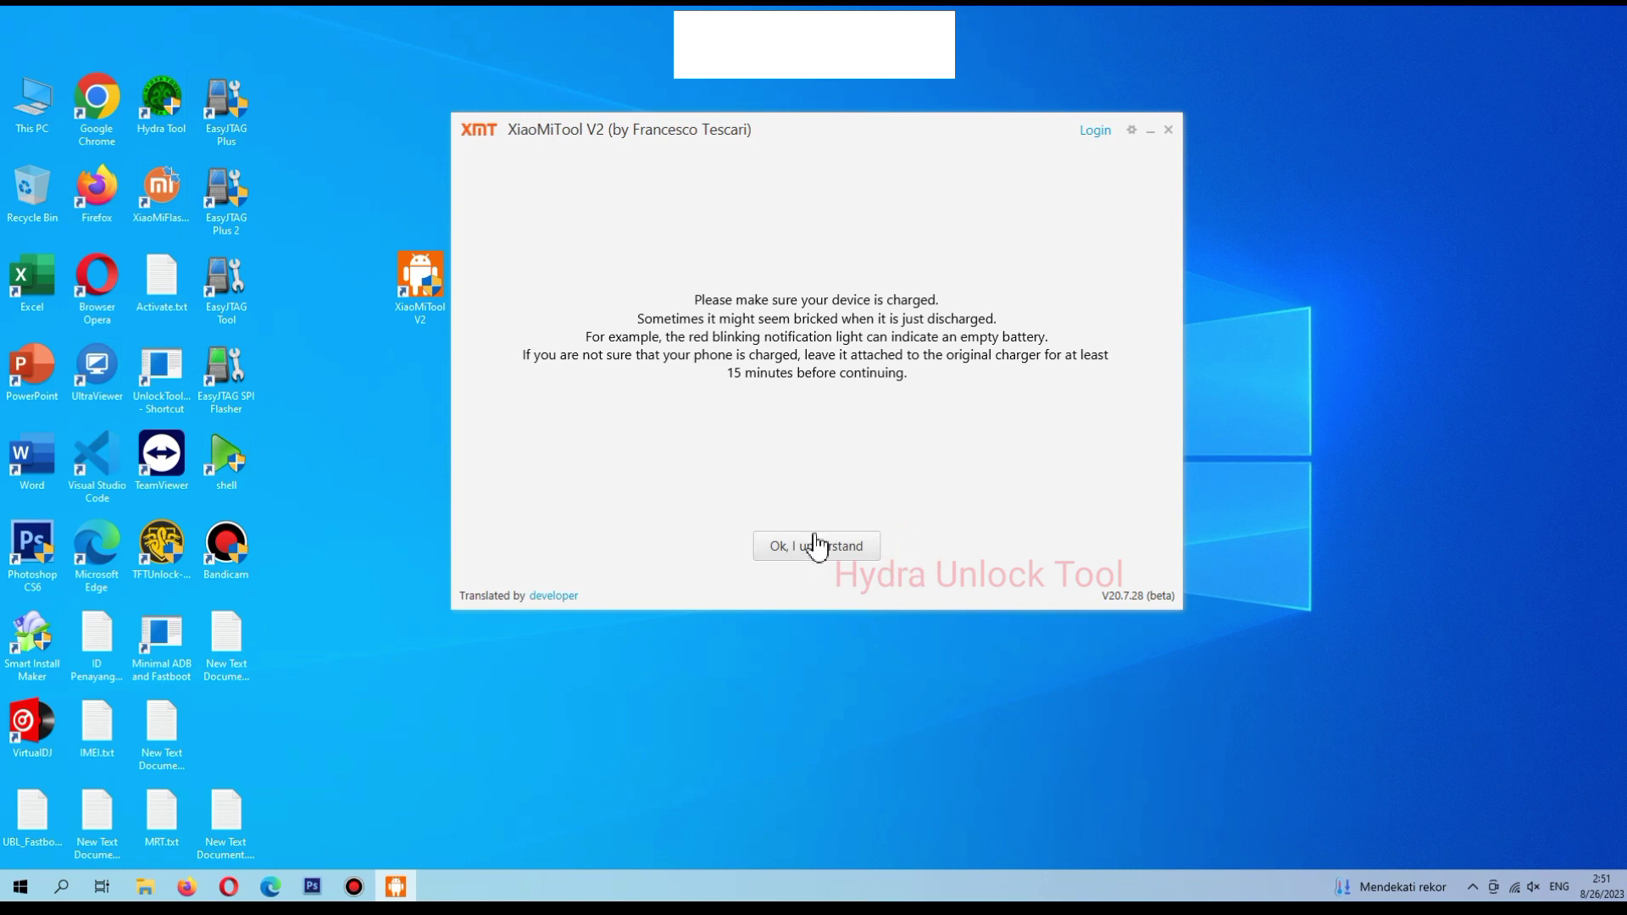
pyautogui.click(837, 560)
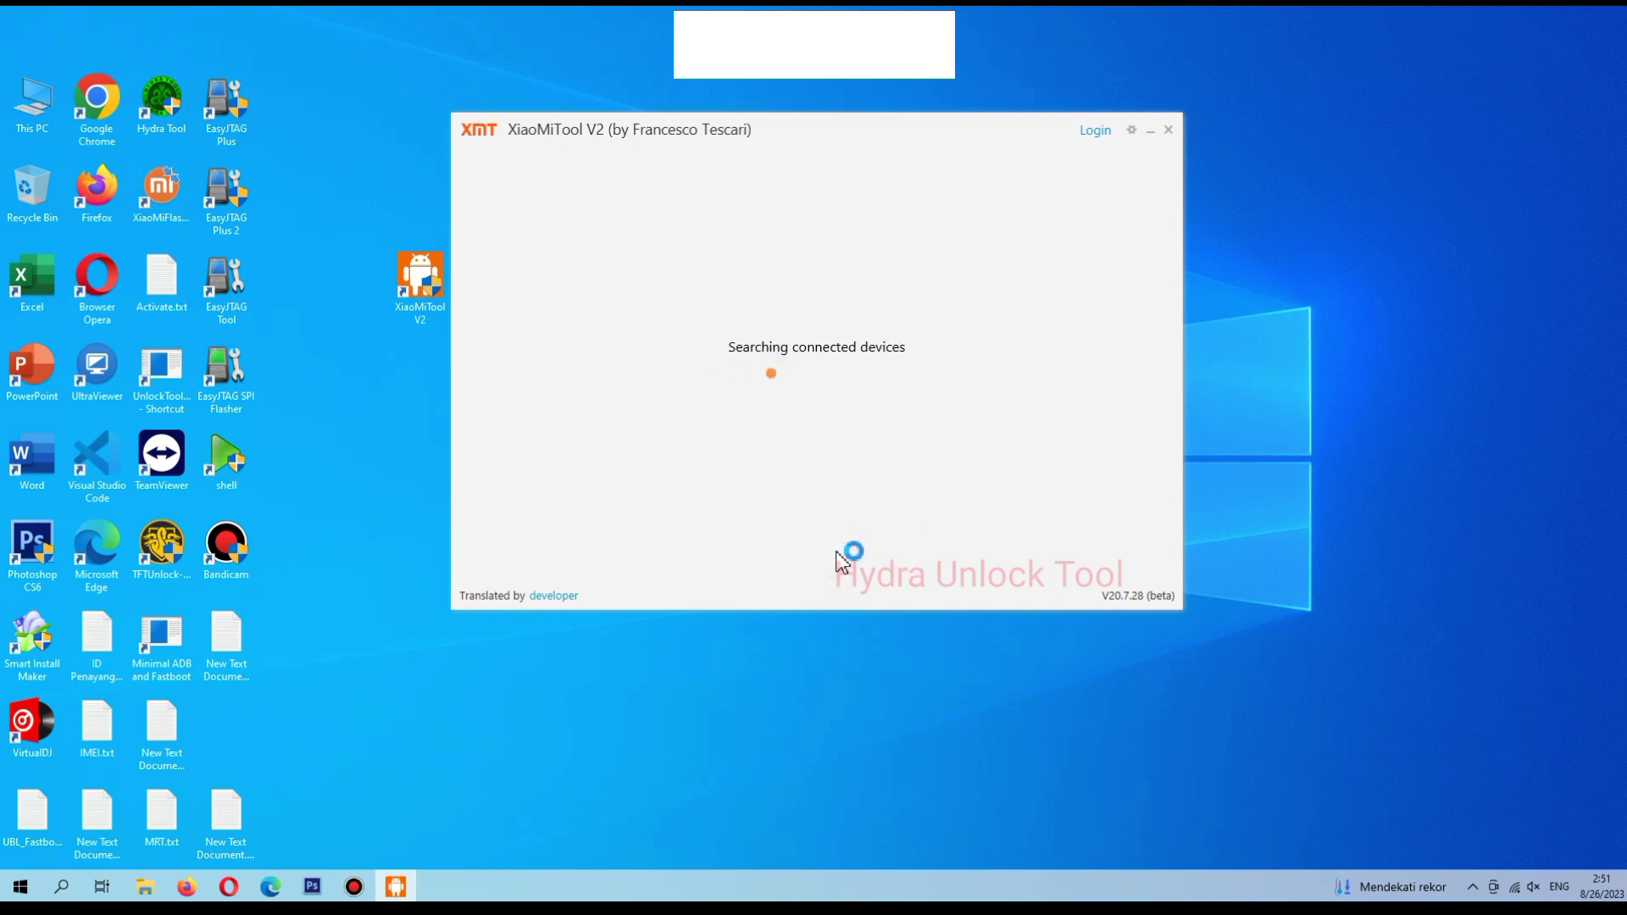